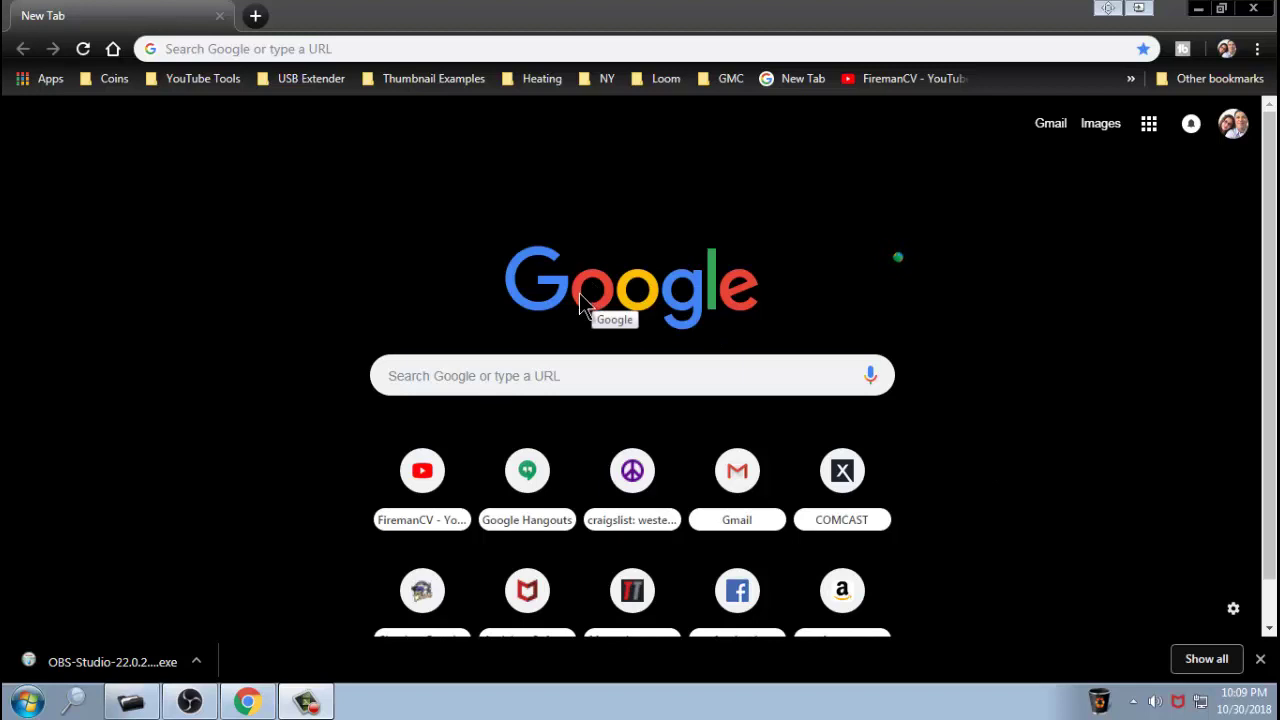
- Search Google for 'obs', go to the OBS Studio site and download the Windows installer
{"action": "left_click", "coordinate": [488, 375]}
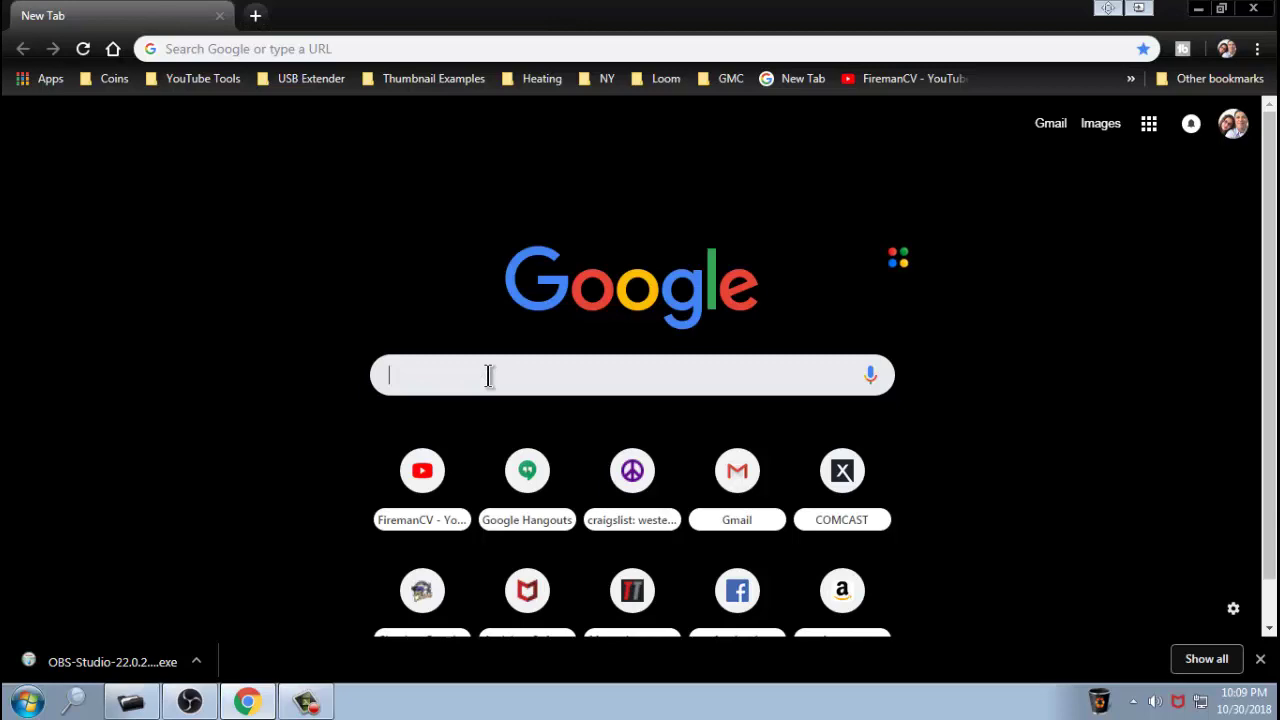
{"action": "type", "text": "obs"}
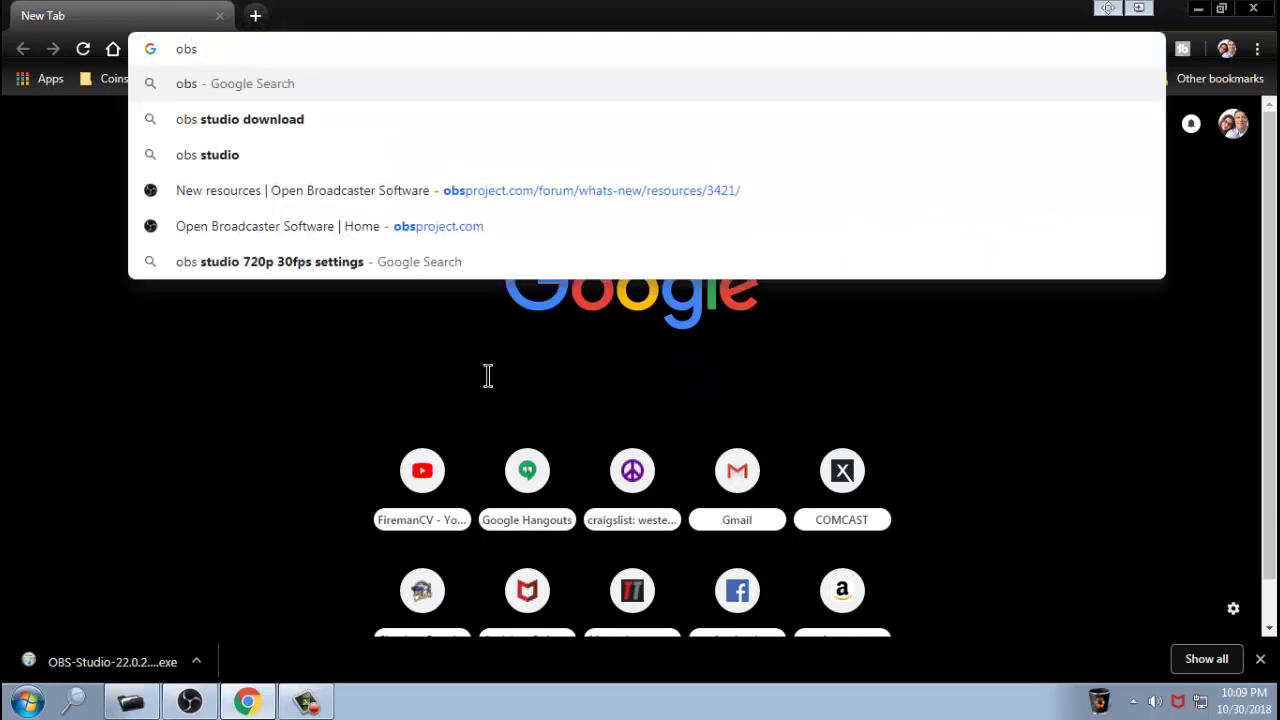
{"action": "key", "text": "Return"}
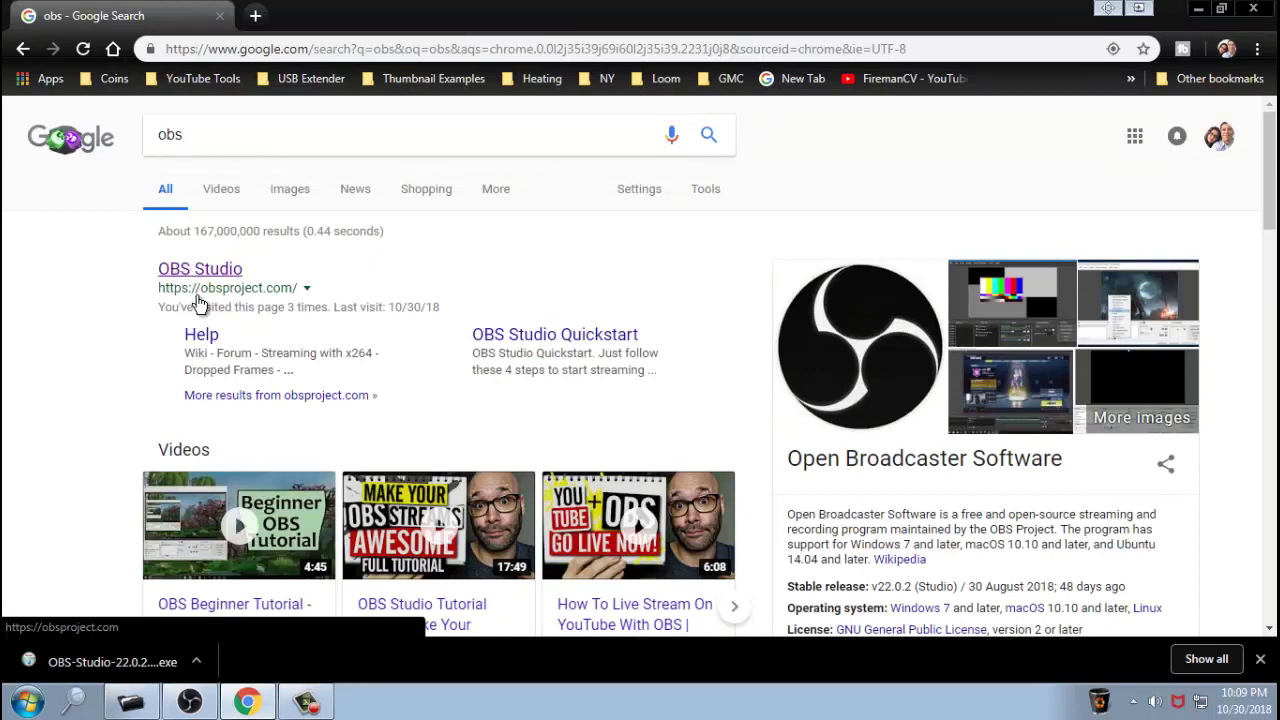
{"action": "left_click", "coordinate": [201, 272]}
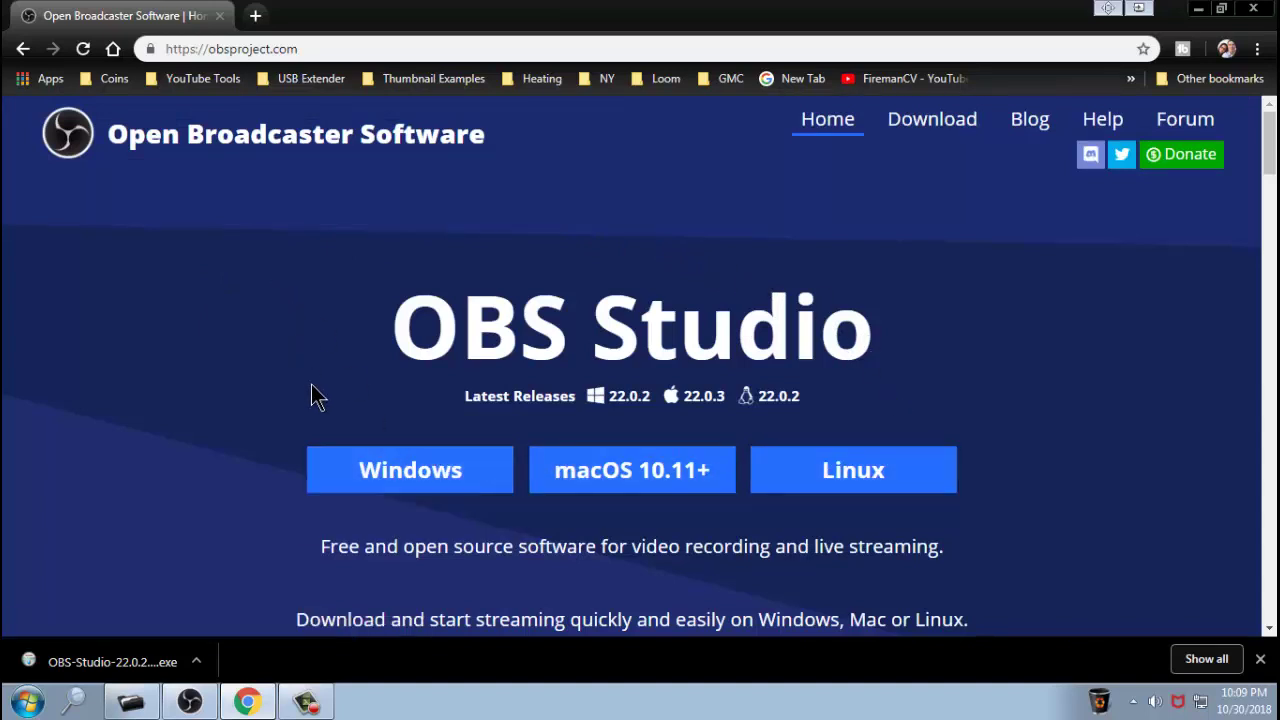
{"action": "left_click", "coordinate": [370, 472]}
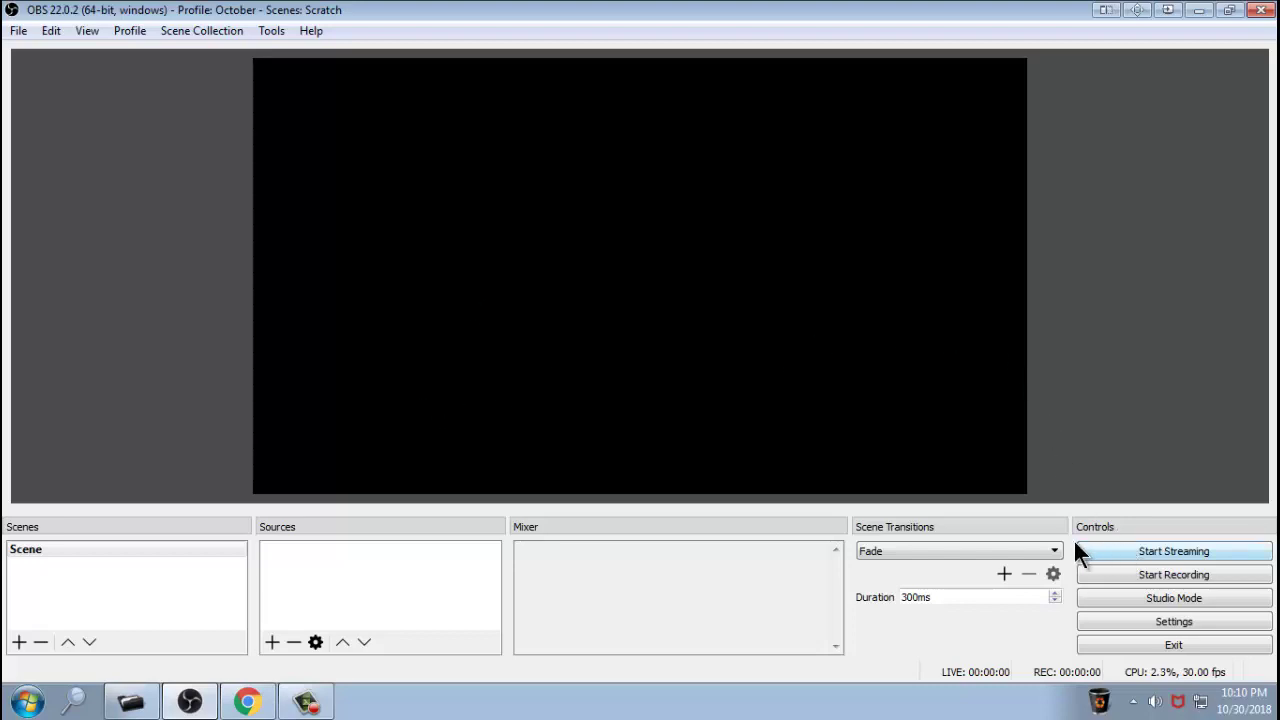
- Choose the Dark theme on the General settings page and apply it
{"action": "left_click", "coordinate": [1171, 622]}
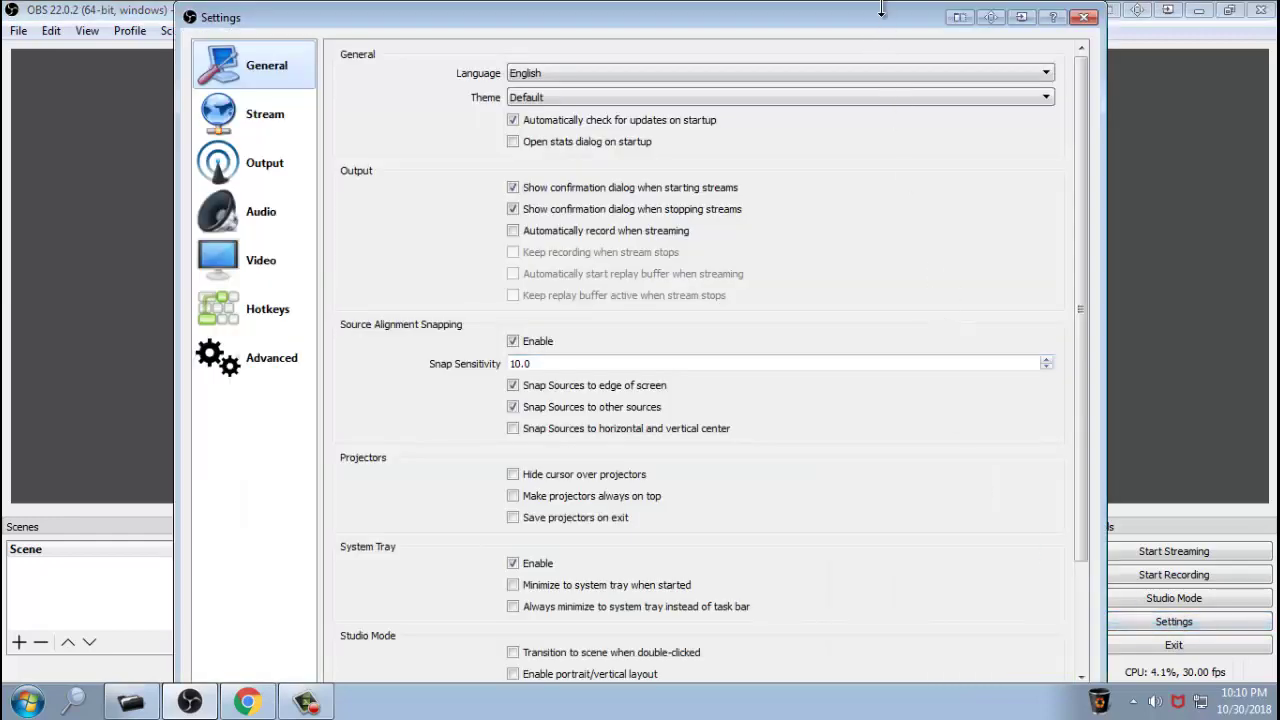
{"action": "left_click_drag", "start_coordinate": [881, 10], "coordinate": [895, 40]}
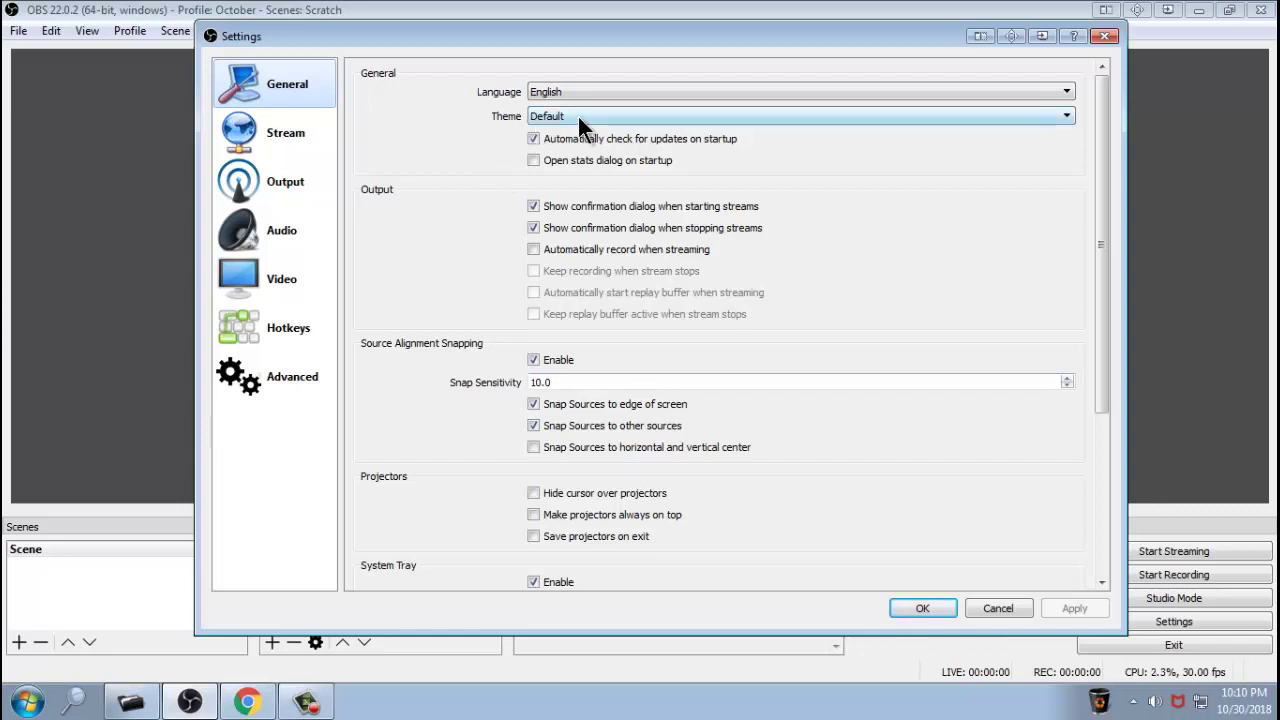
{"action": "left_click", "coordinate": [1067, 117]}
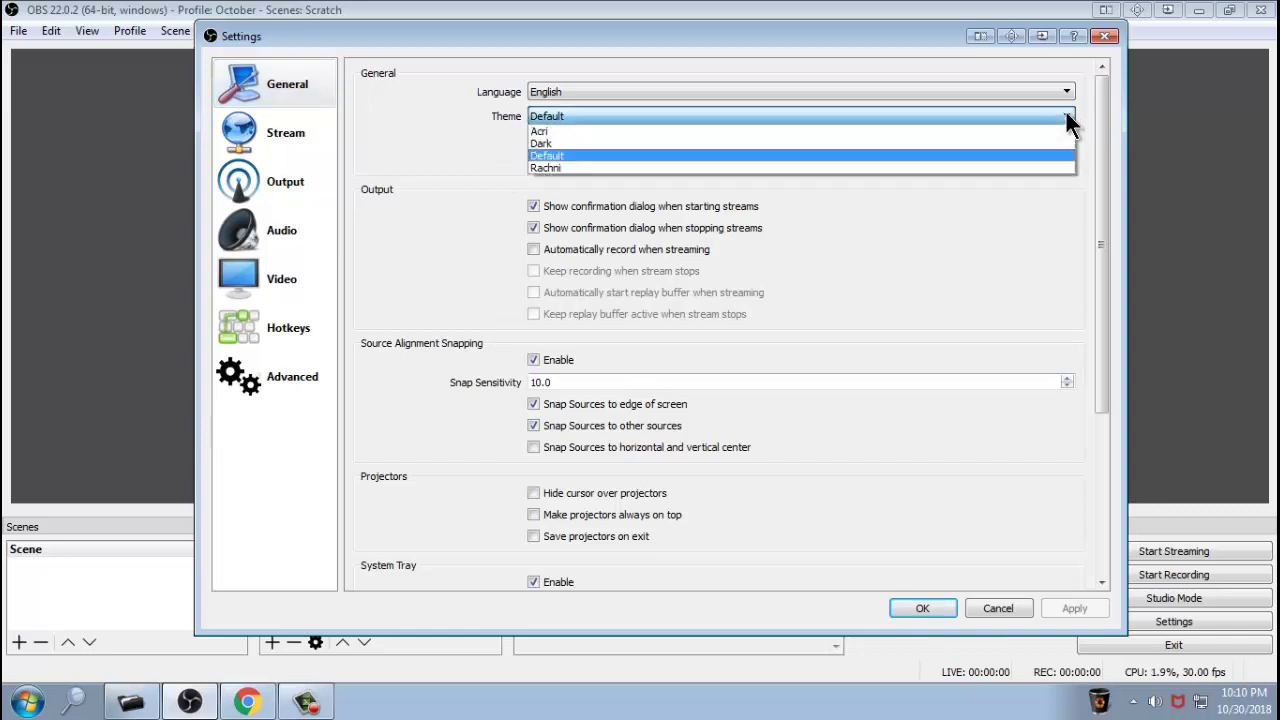
{"action": "left_click", "coordinate": [989, 143]}
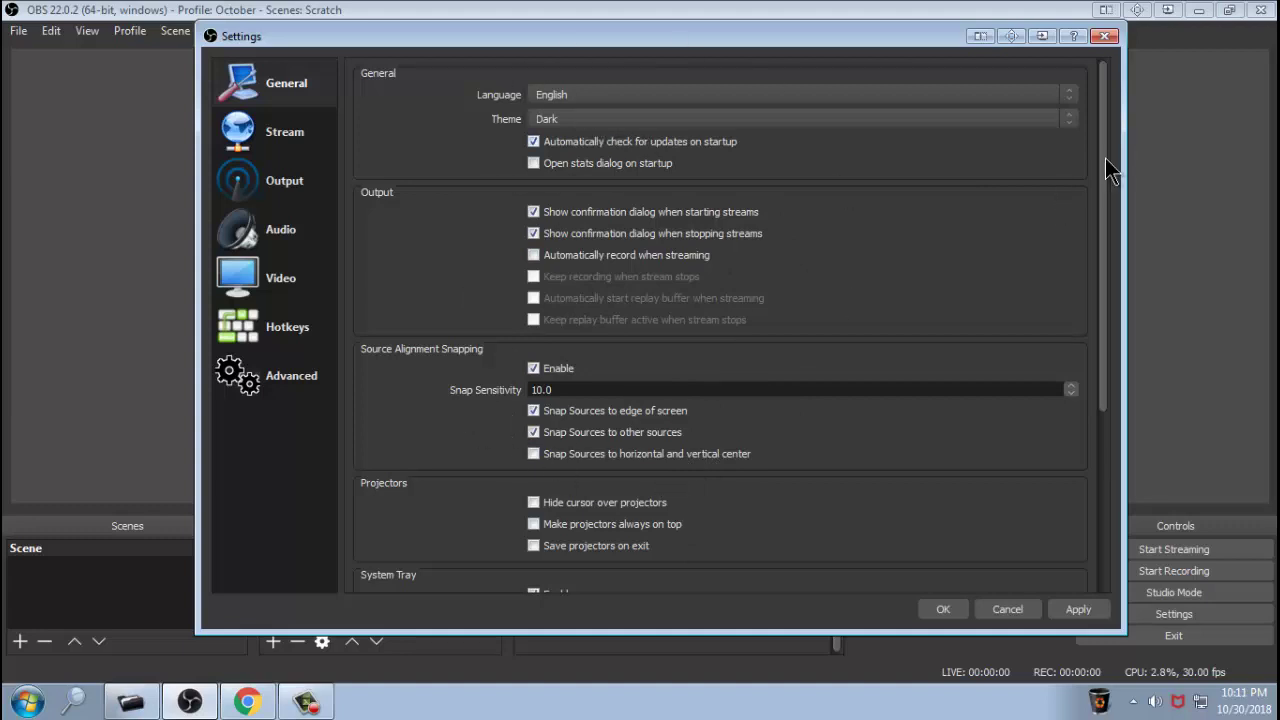
{"action": "scroll", "coordinate": [1100, 172], "scroll_direction": "down", "scroll_amount": 5}
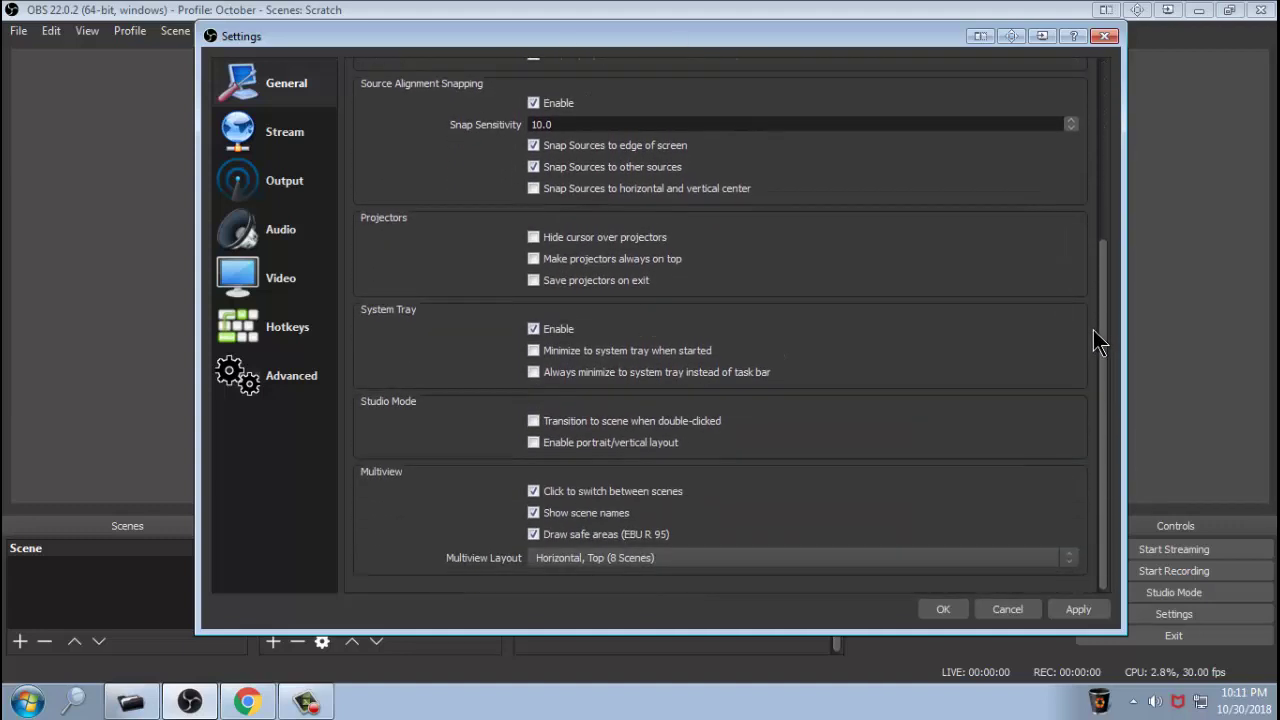
{"action": "scroll", "coordinate": [1095, 289], "scroll_direction": "up", "scroll_amount": 3}
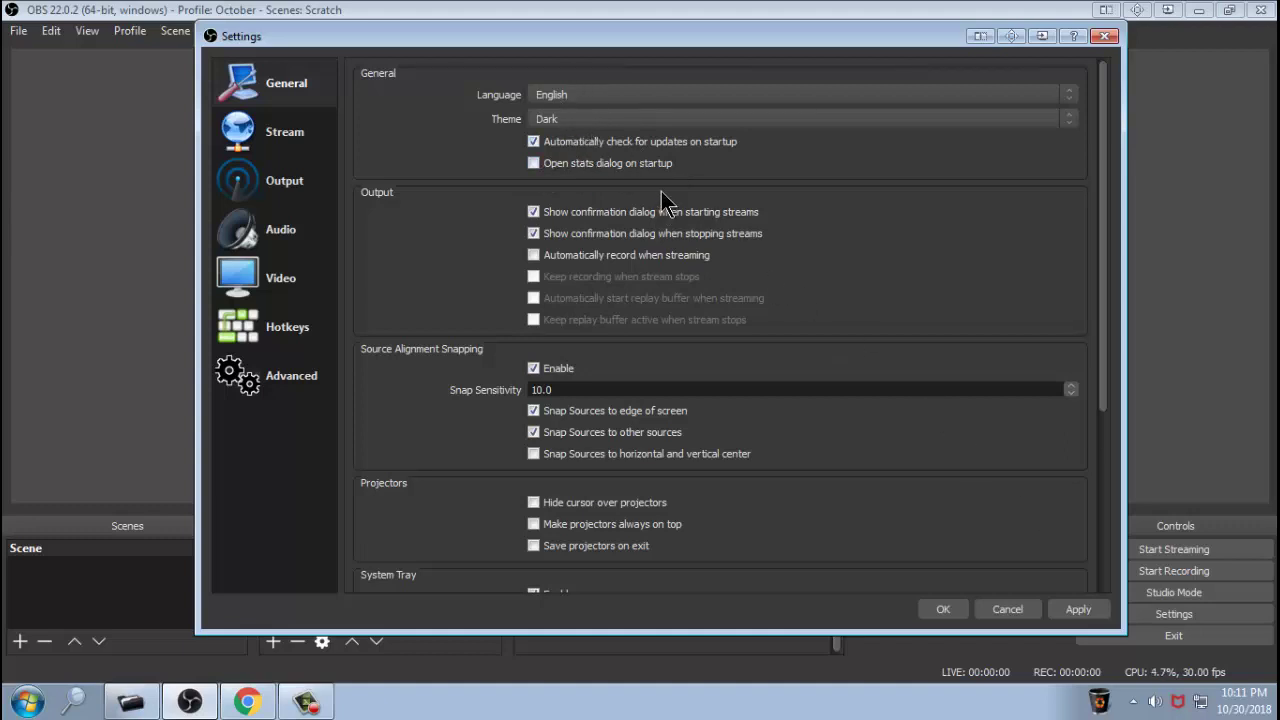
{"action": "left_click", "coordinate": [1078, 609]}
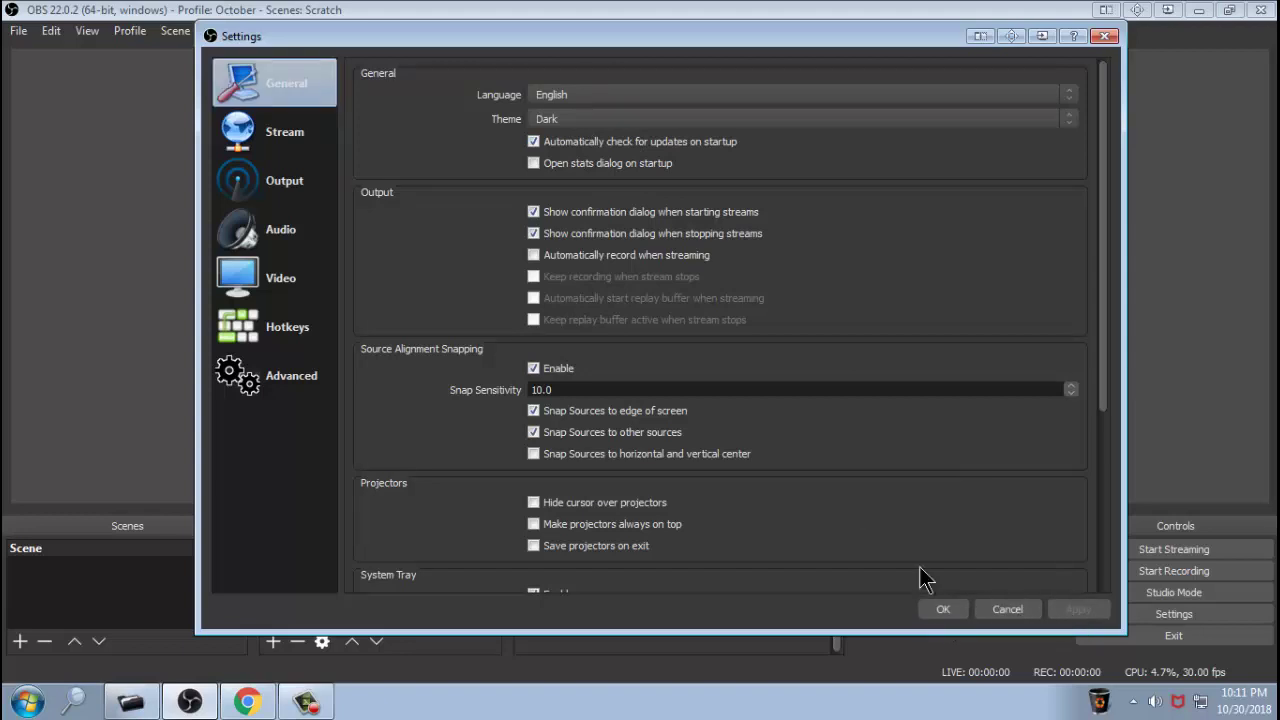
- Set the stream to Streaming Services, YouTube / YouTube Gaming, with the Primary YouTube ingest server
{"action": "left_click", "coordinate": [270, 145]}
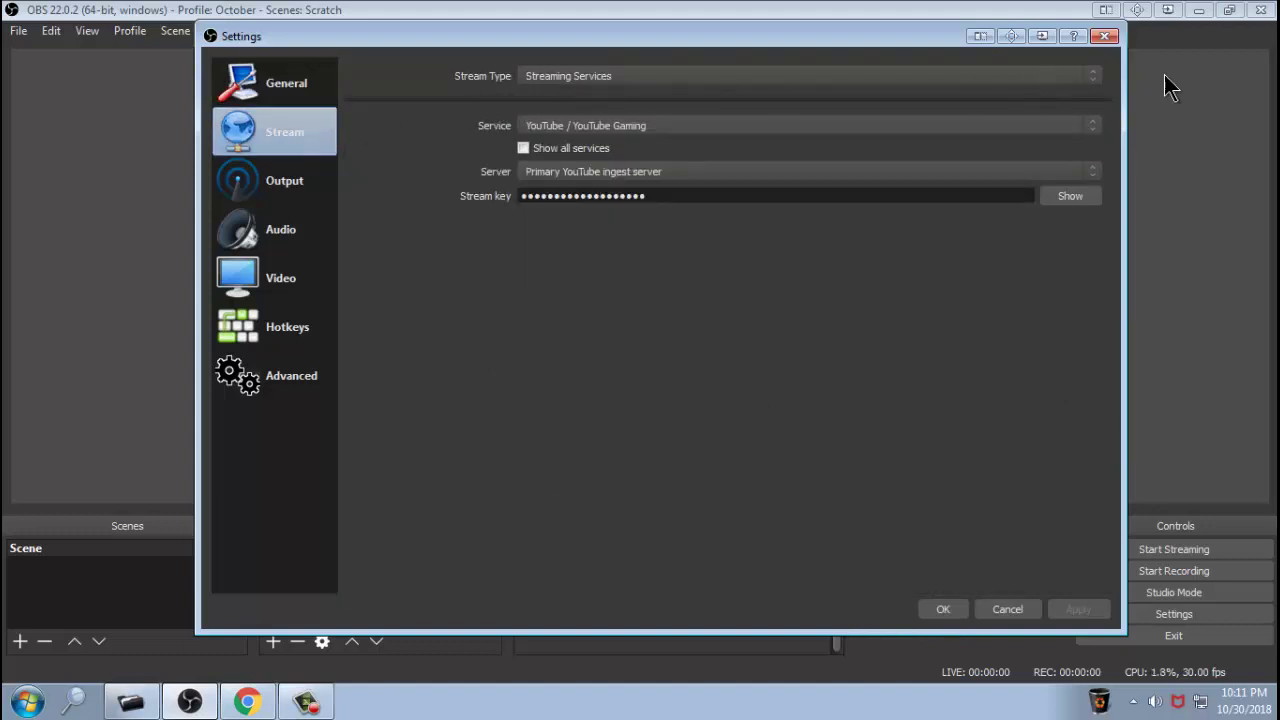
{"action": "left_click", "coordinate": [1093, 78]}
{"action": "left_click", "coordinate": [1094, 76]}
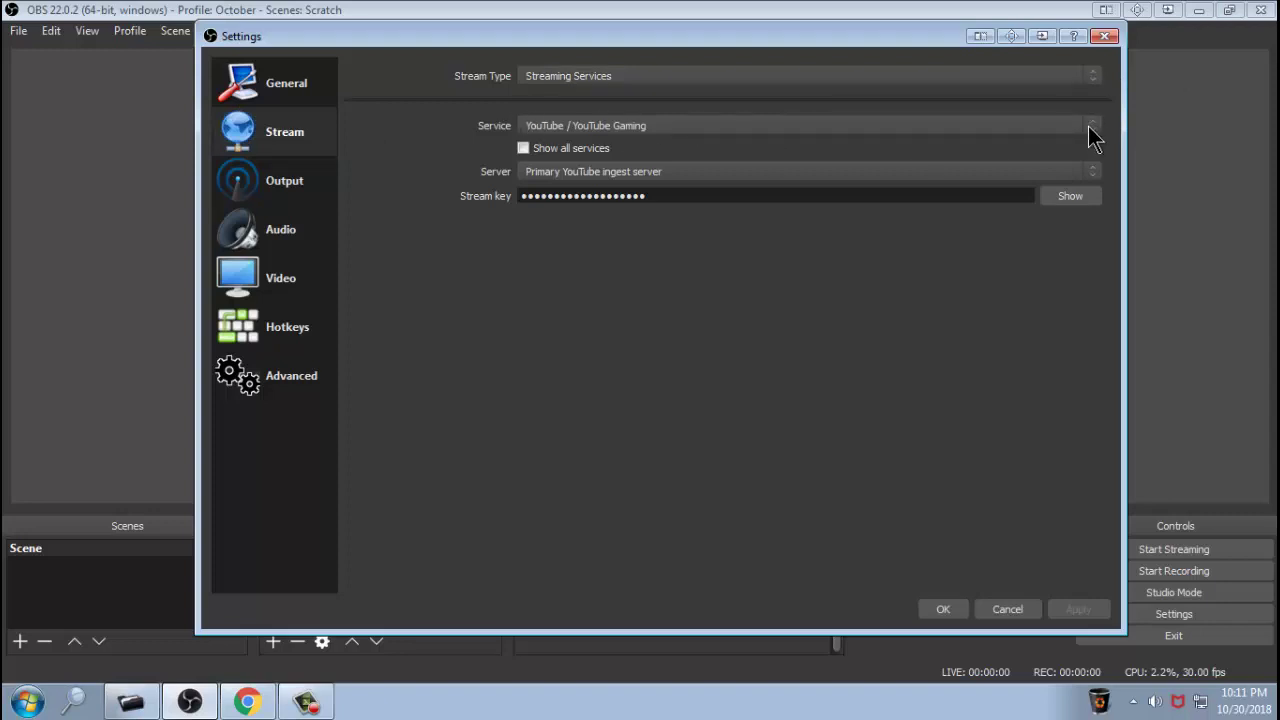
{"action": "left_click", "coordinate": [1093, 127]}
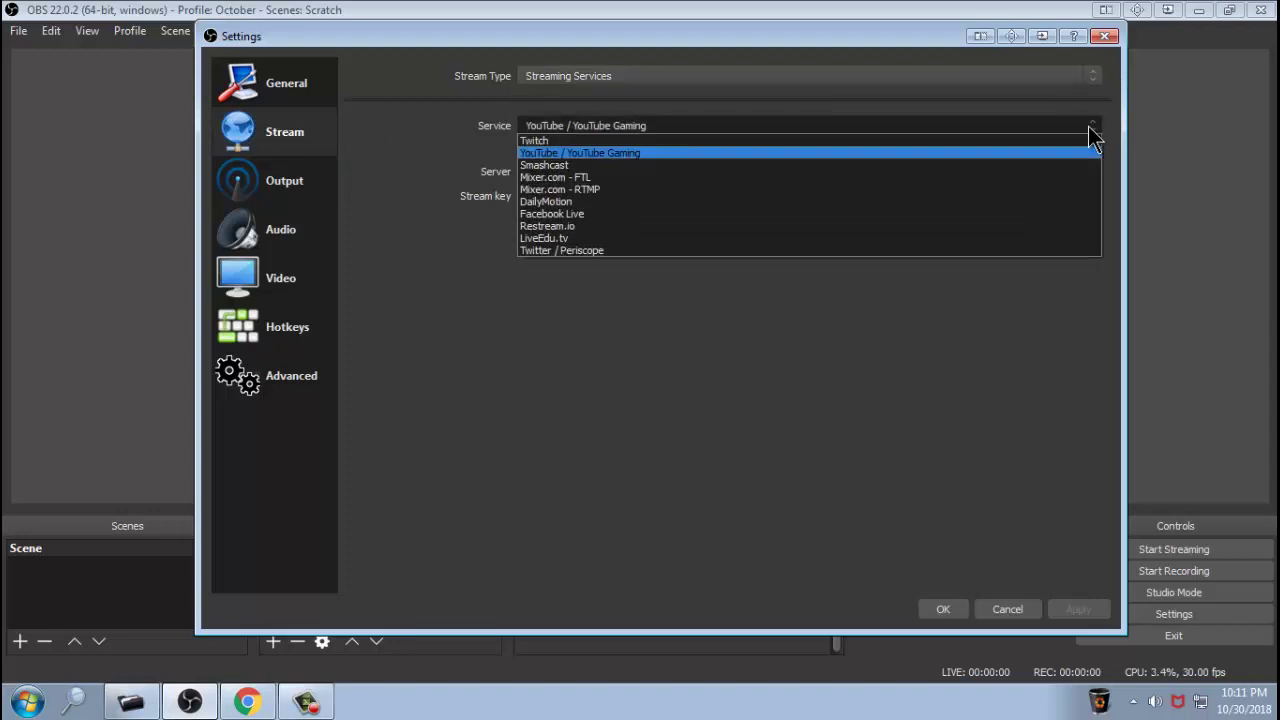
{"action": "left_click", "coordinate": [1090, 129]}
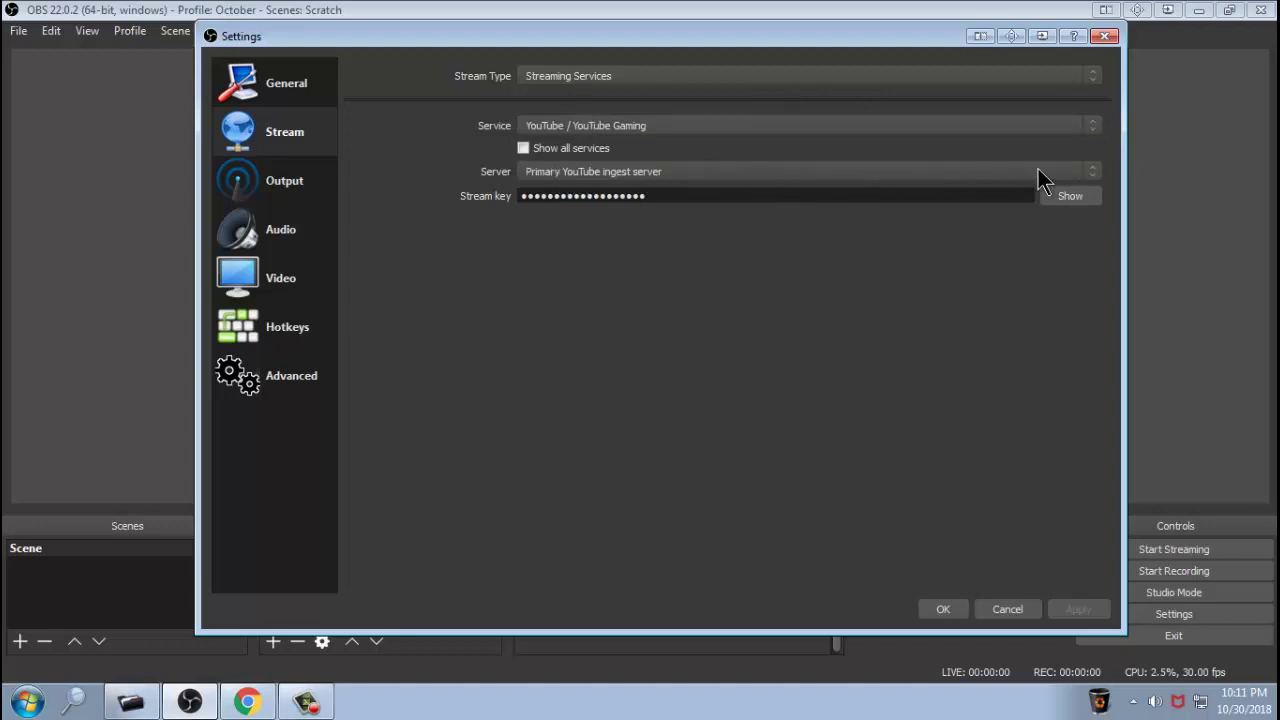
{"action": "left_click", "coordinate": [1093, 174]}
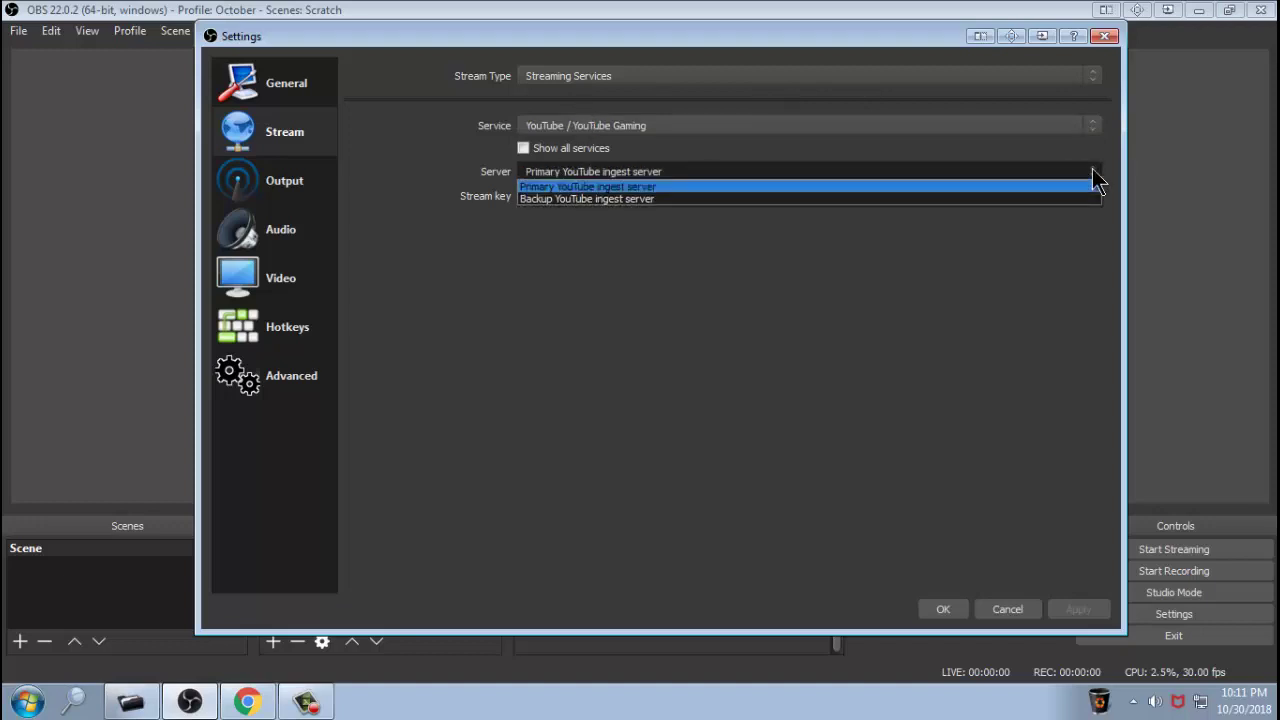
{"action": "left_click", "coordinate": [1094, 176]}
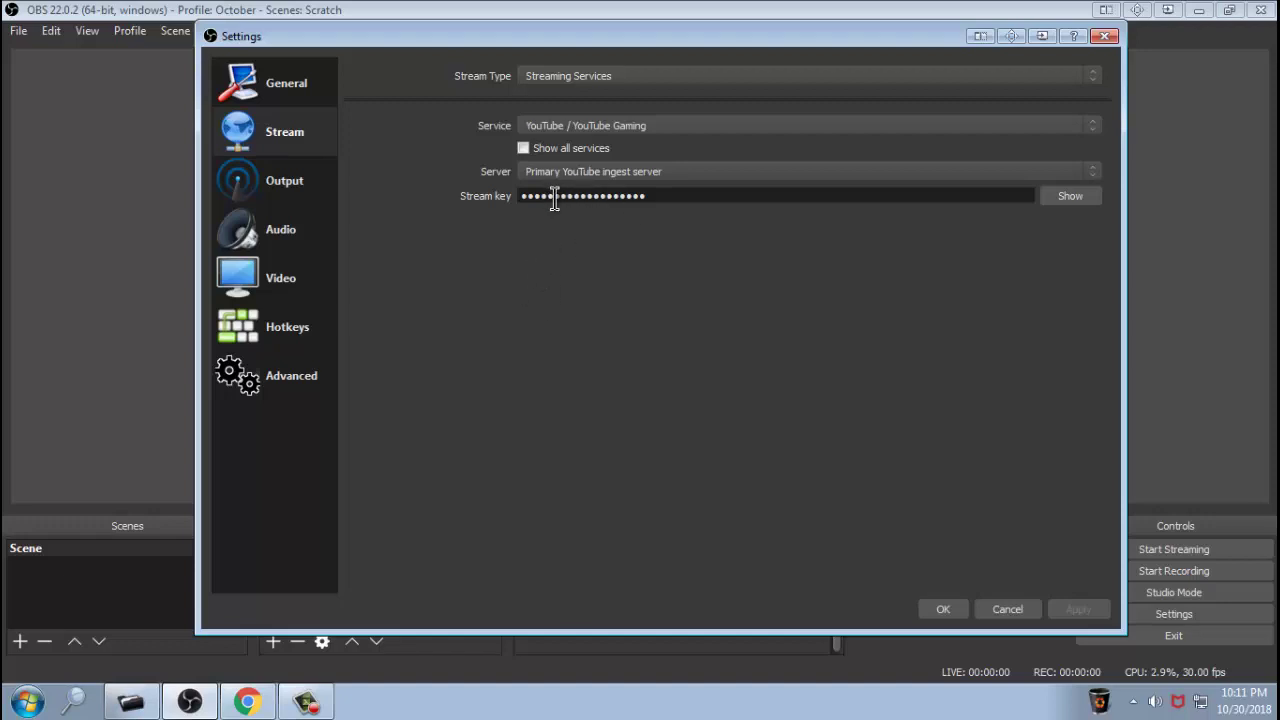
{"action": "mouse_move", "coordinate": [252, 706]}
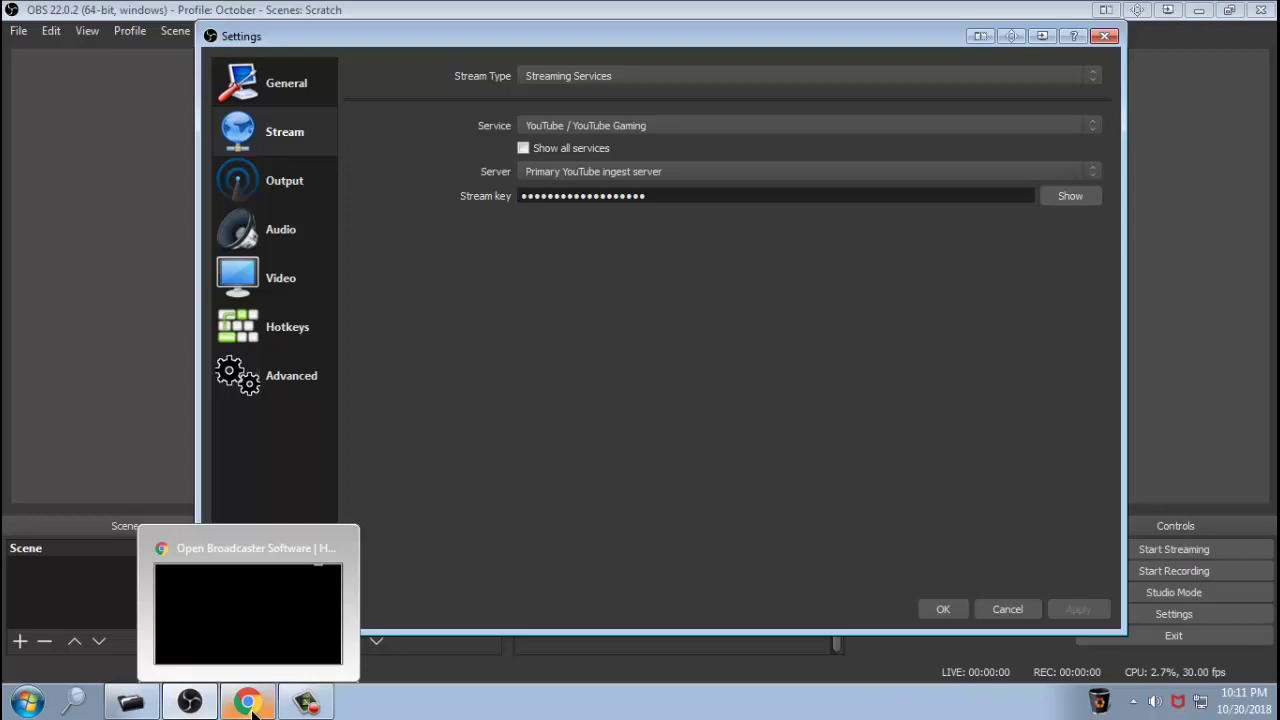
- Go to the YouTube channel page in Chrome and open its Creator Studio
{"action": "left_click", "coordinate": [252, 706]}
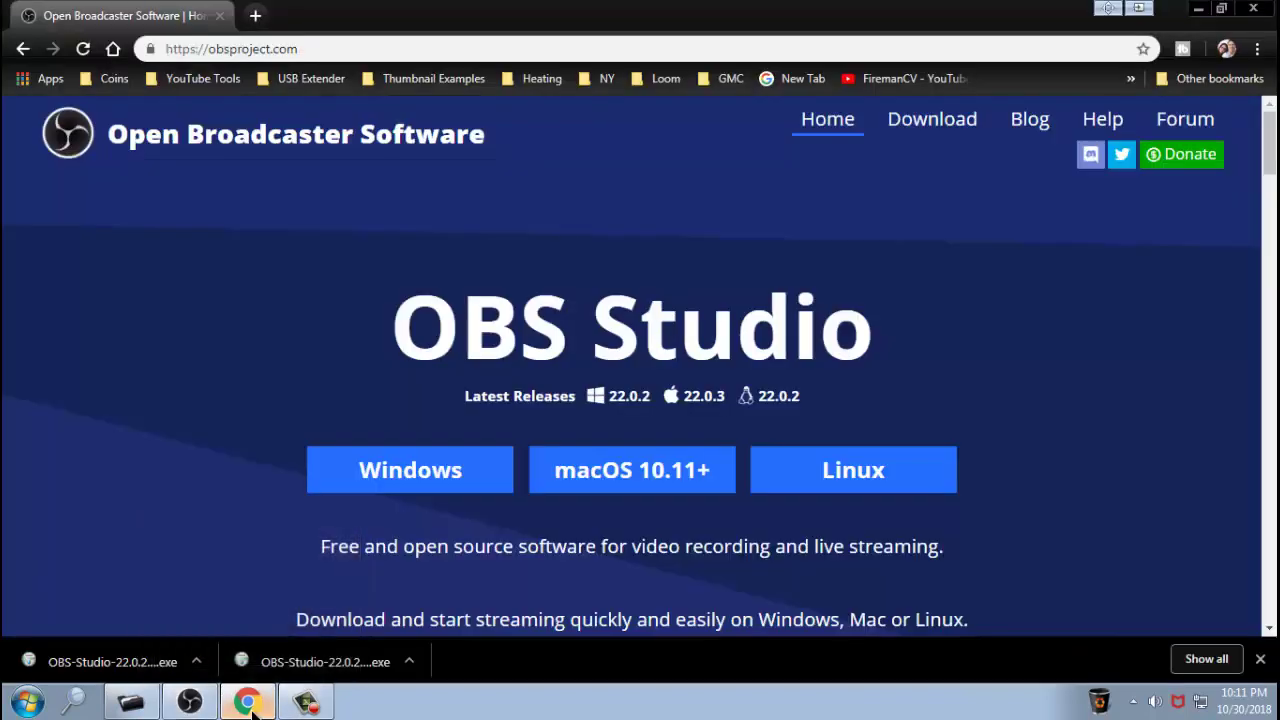
{"action": "left_click", "coordinate": [880, 82]}
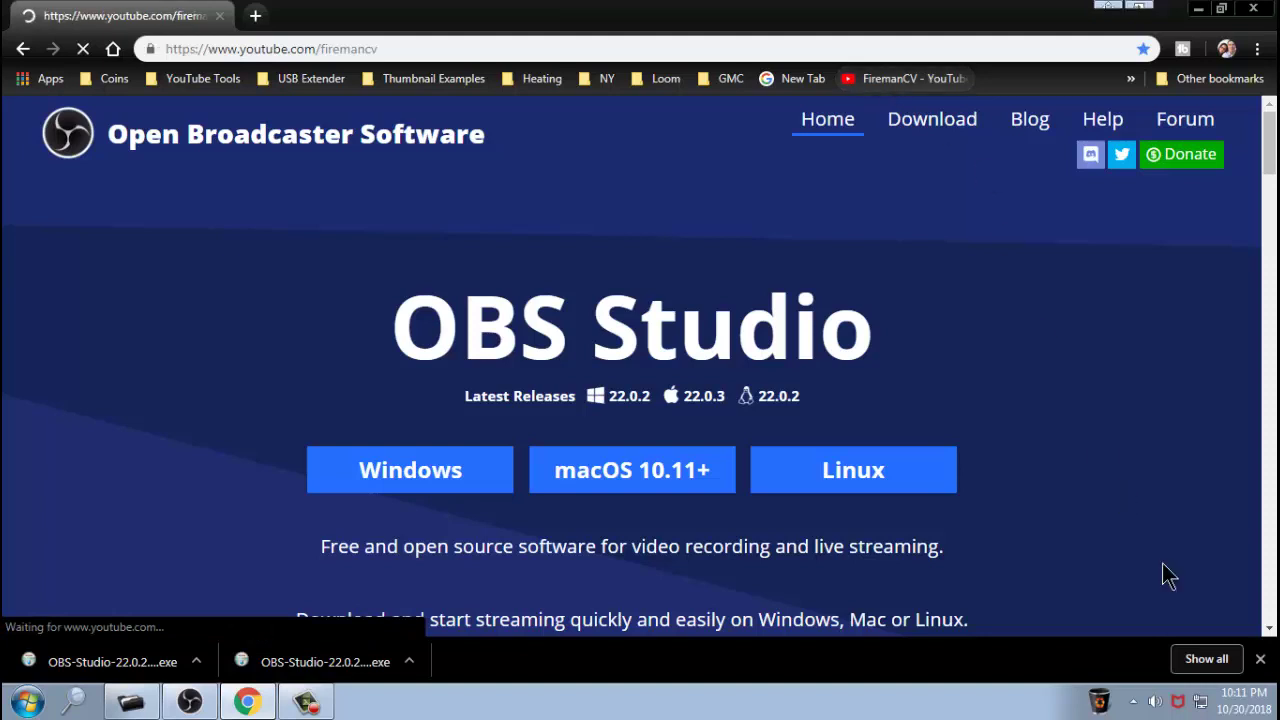
{"action": "left_click", "coordinate": [1261, 660]}
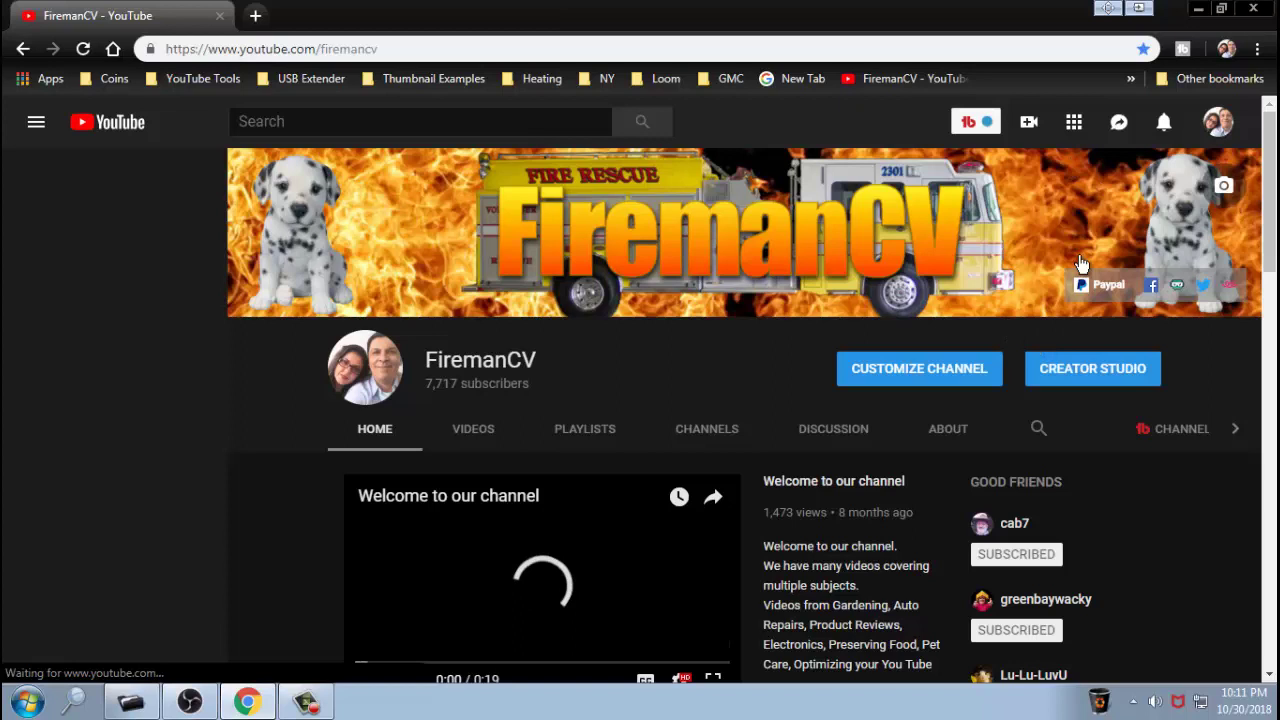
{"action": "left_click", "coordinate": [1080, 379]}
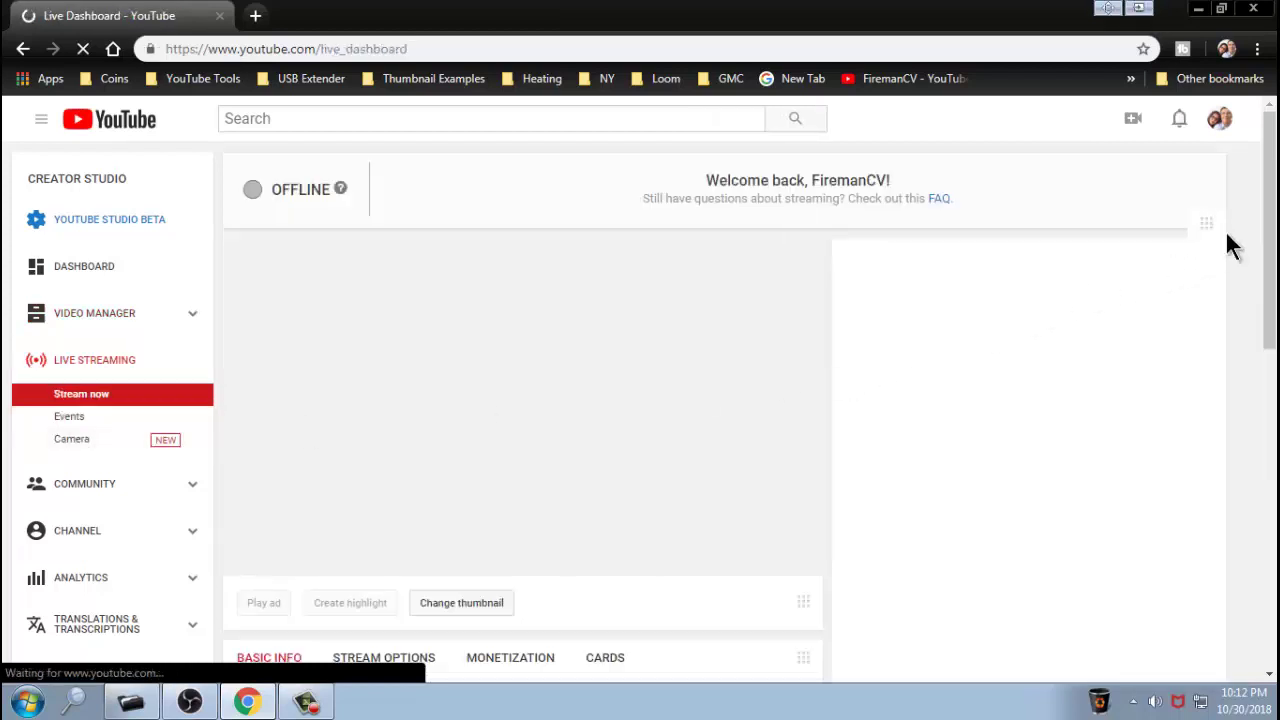
- Reveal the stream key under Encoder Setup and copy it to the clipboard
{"action": "left_click_drag", "start_coordinate": [1271, 232], "coordinate": [1260, 517]}
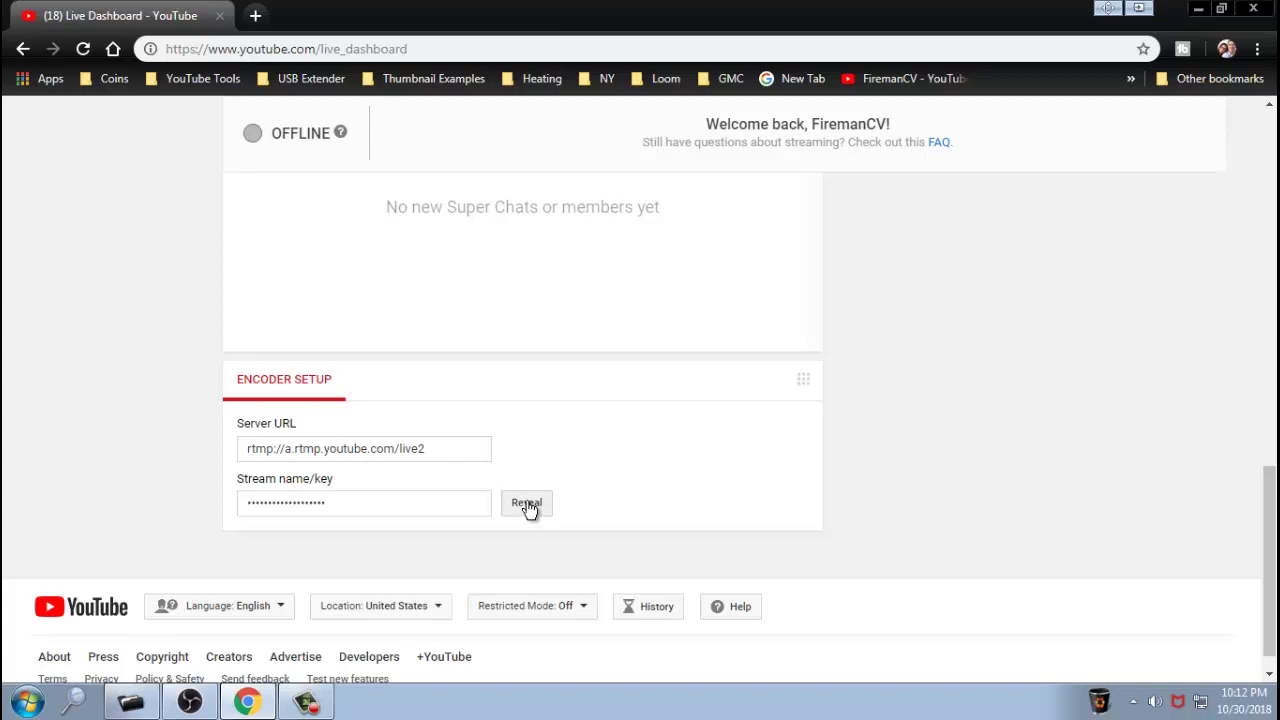
{"action": "left_click", "coordinate": [527, 504]}
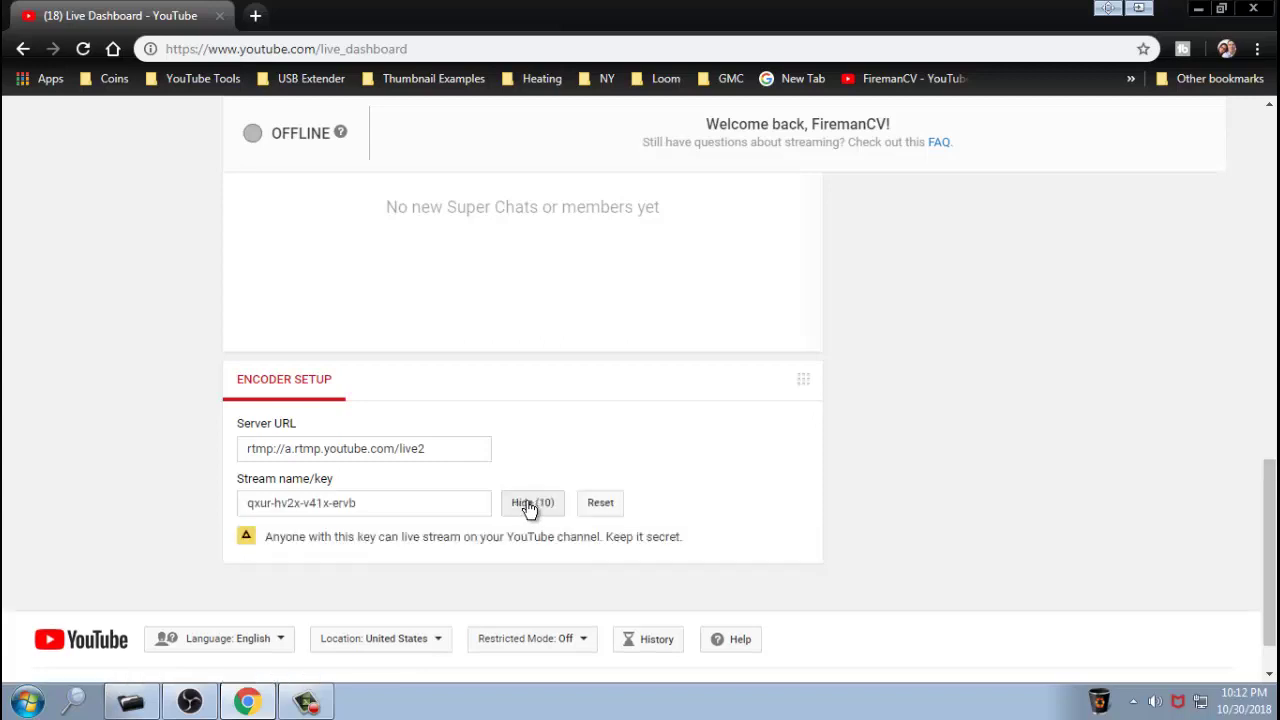
{"action": "left_click", "coordinate": [296, 507]}
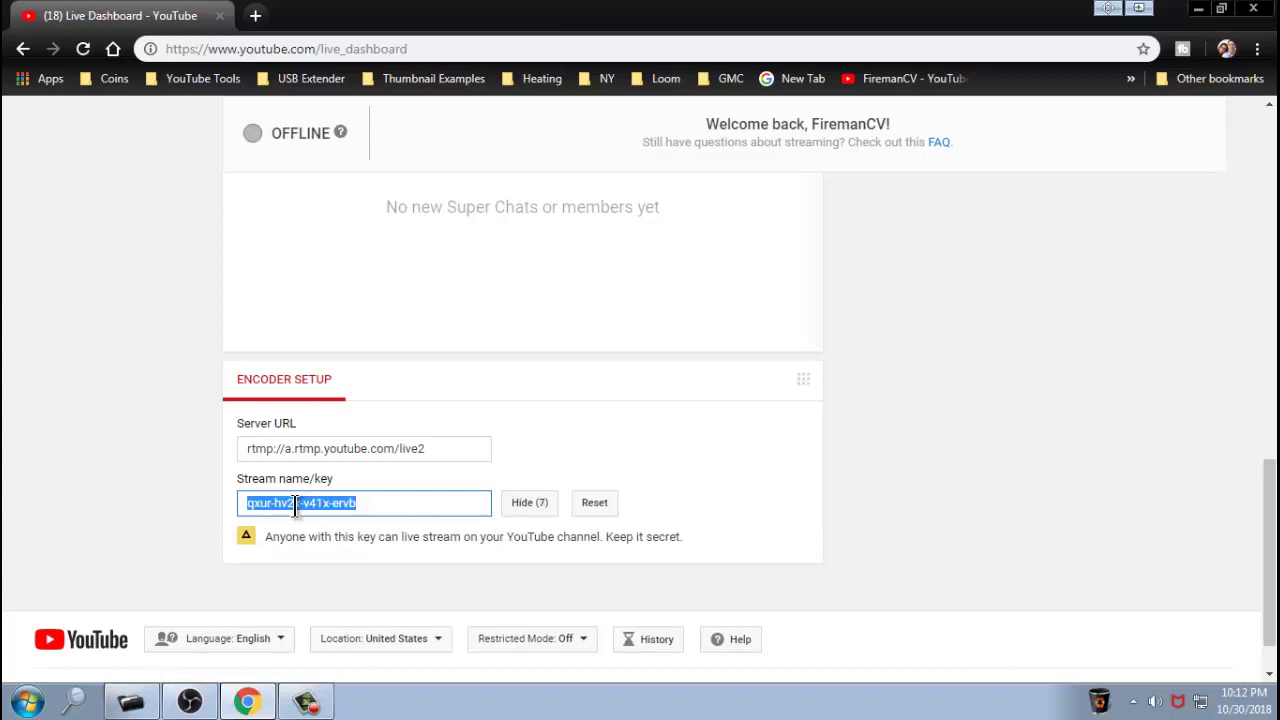
{"action": "right_click", "coordinate": [295, 506]}
{"action": "left_click", "coordinate": [315, 518]}
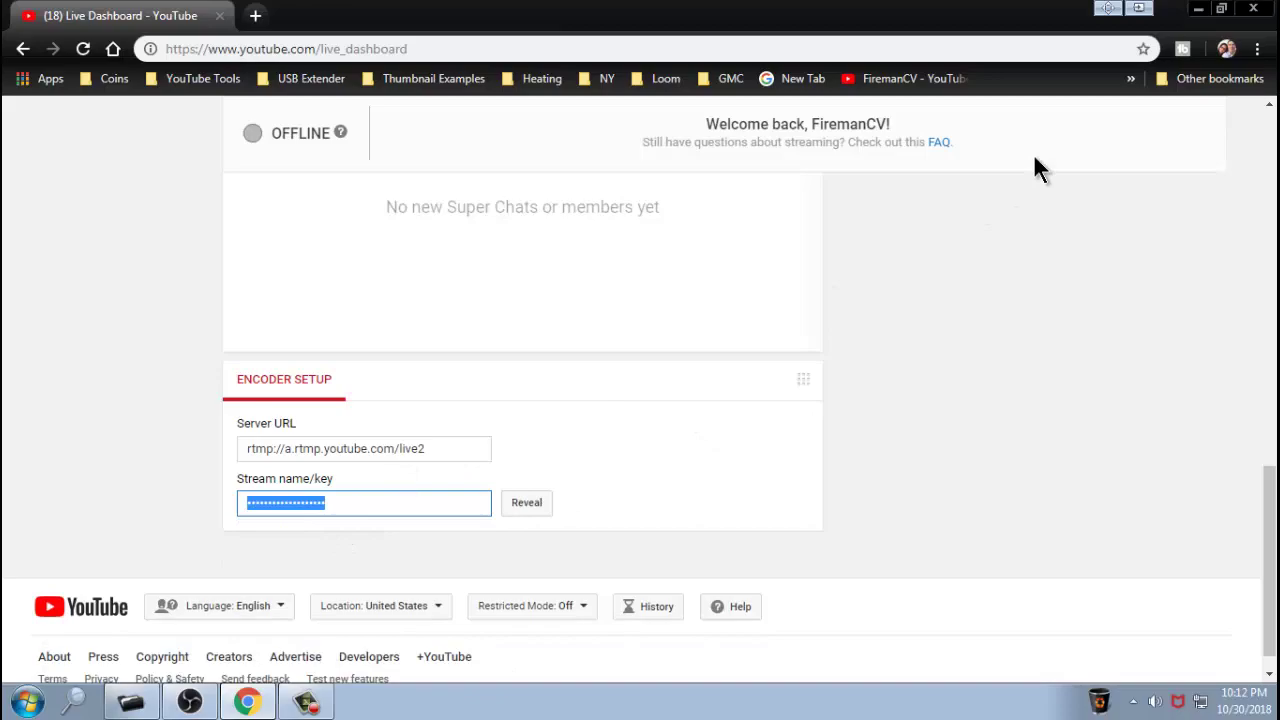
- Replace the OBS stream key with the copied YouTube key and apply it
{"action": "left_click", "coordinate": [1199, 12]}
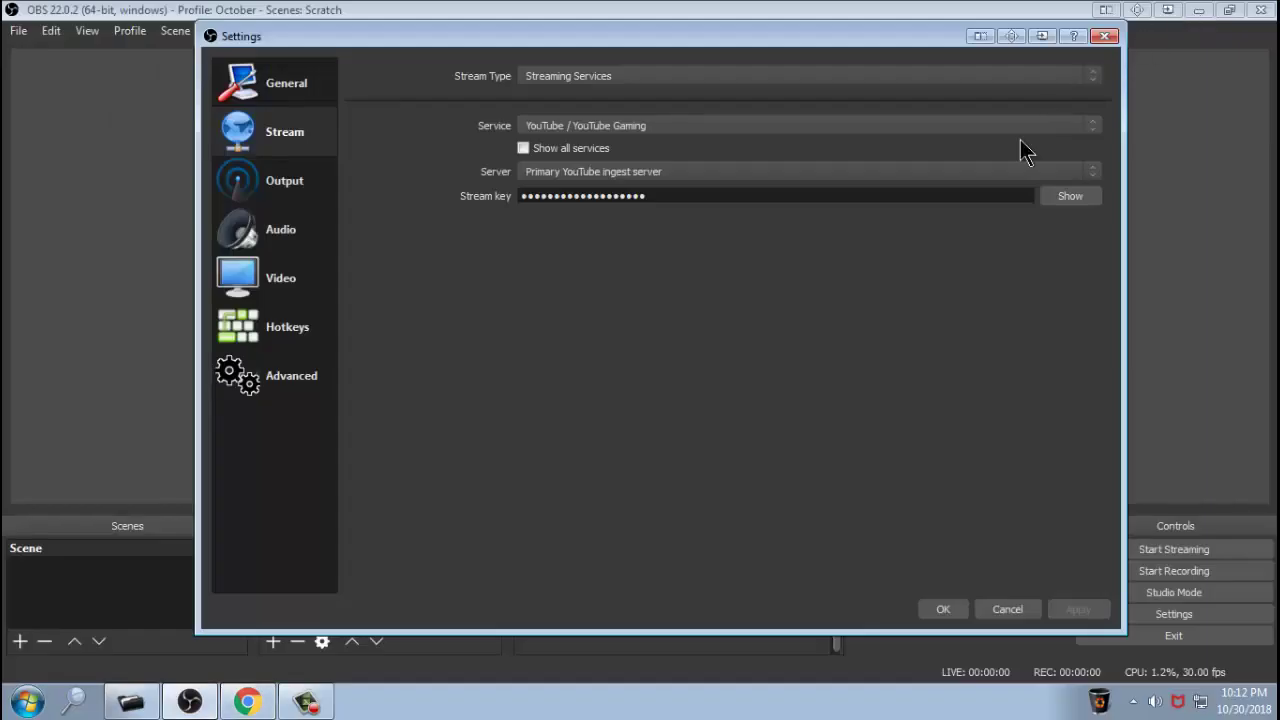
{"action": "left_click", "coordinate": [1069, 199]}
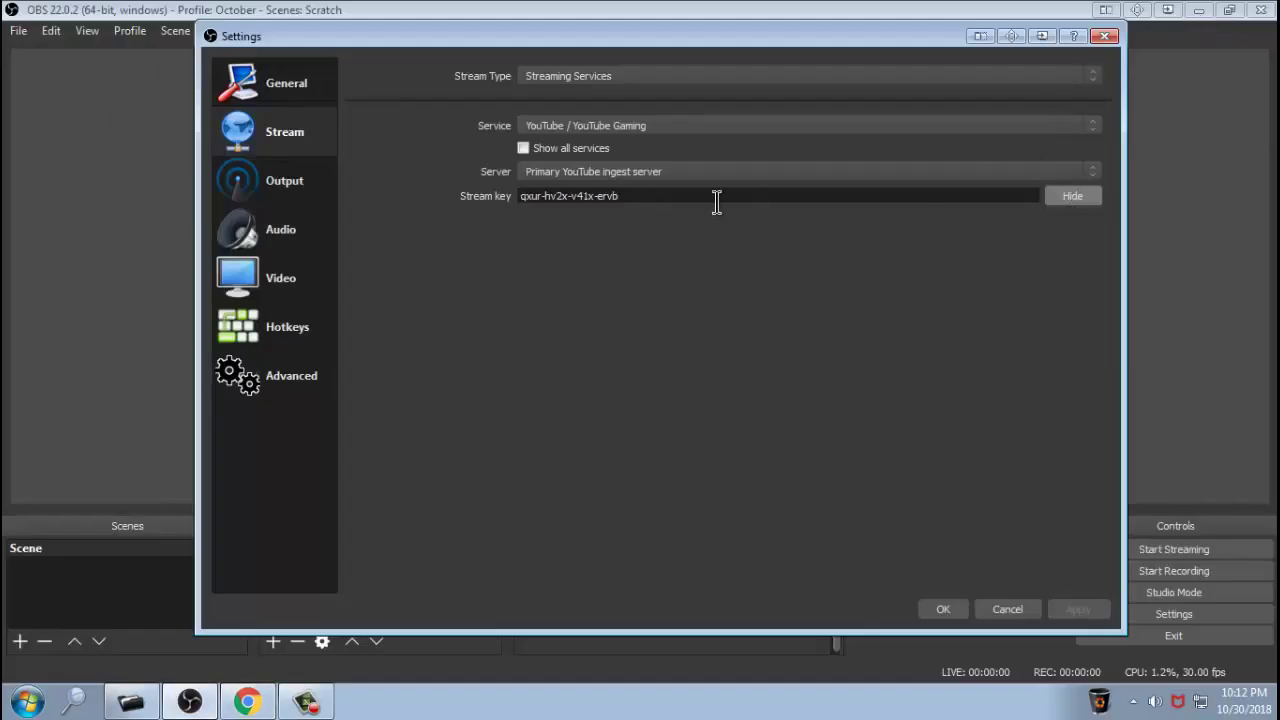
{"action": "left_click_drag", "start_coordinate": [612, 197], "coordinate": [414, 207]}
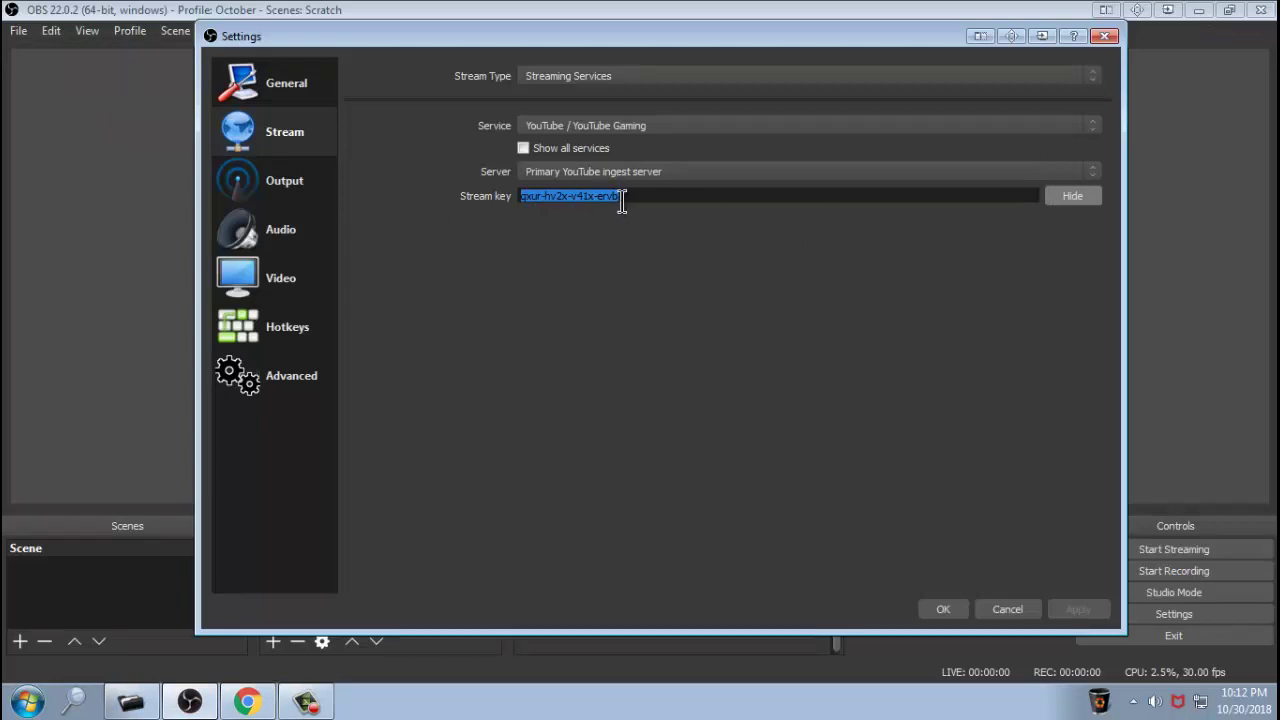
{"action": "right_click", "coordinate": [600, 197]}
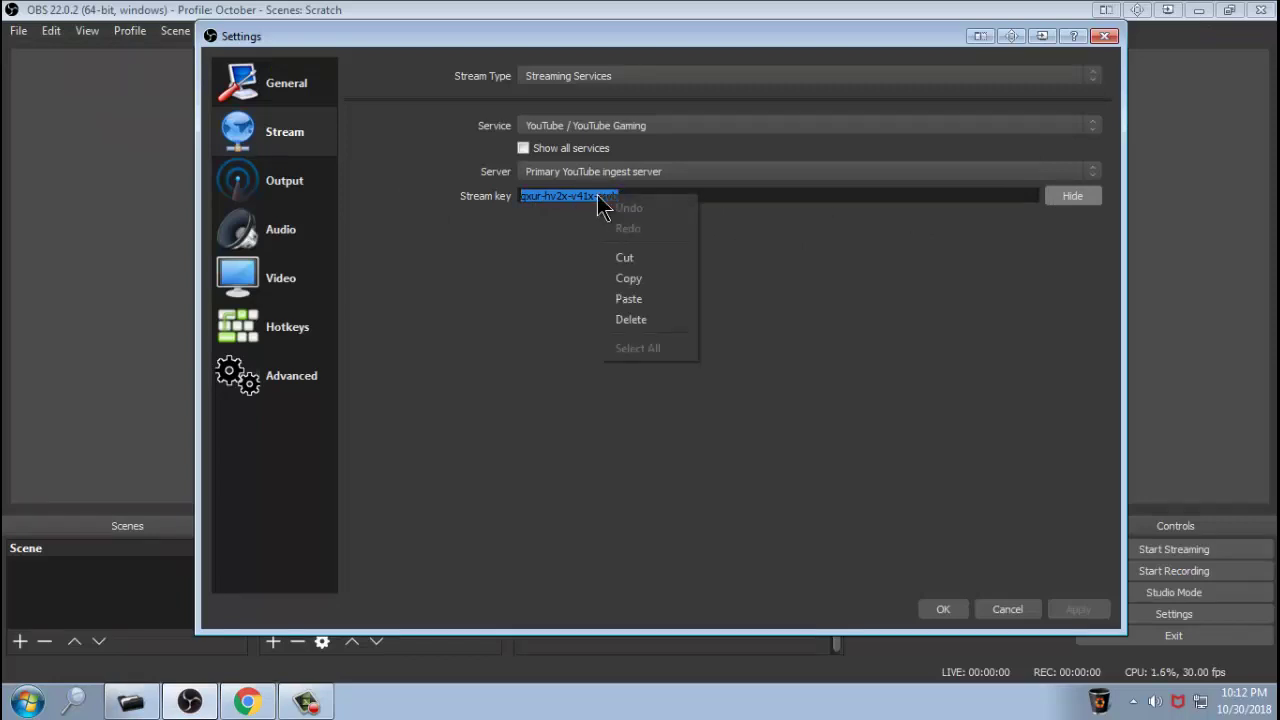
{"action": "left_click", "coordinate": [628, 300]}
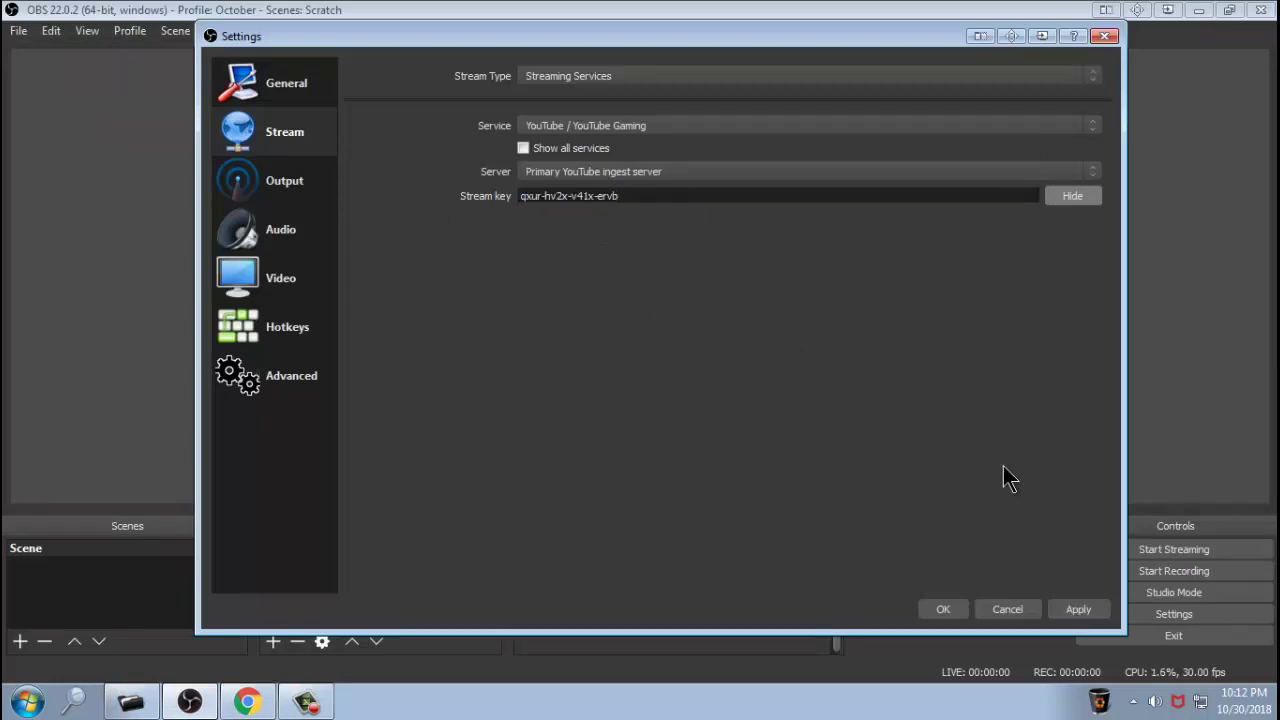
{"action": "left_click", "coordinate": [1080, 612]}
{"action": "left_click", "coordinate": [299, 181]}
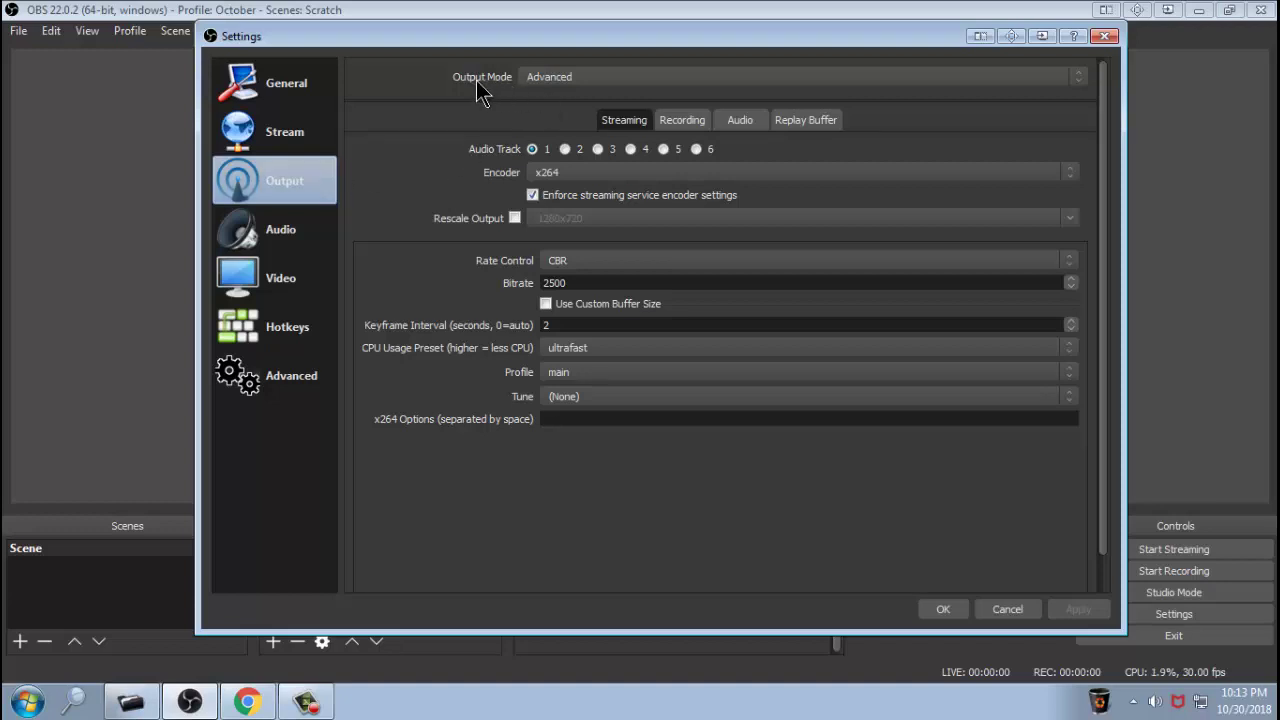
- Keep the output mode on Advanced and the CPU usage preset at ultrafast
{"action": "left_click", "coordinate": [1077, 84]}
{"action": "left_click", "coordinate": [1077, 88]}
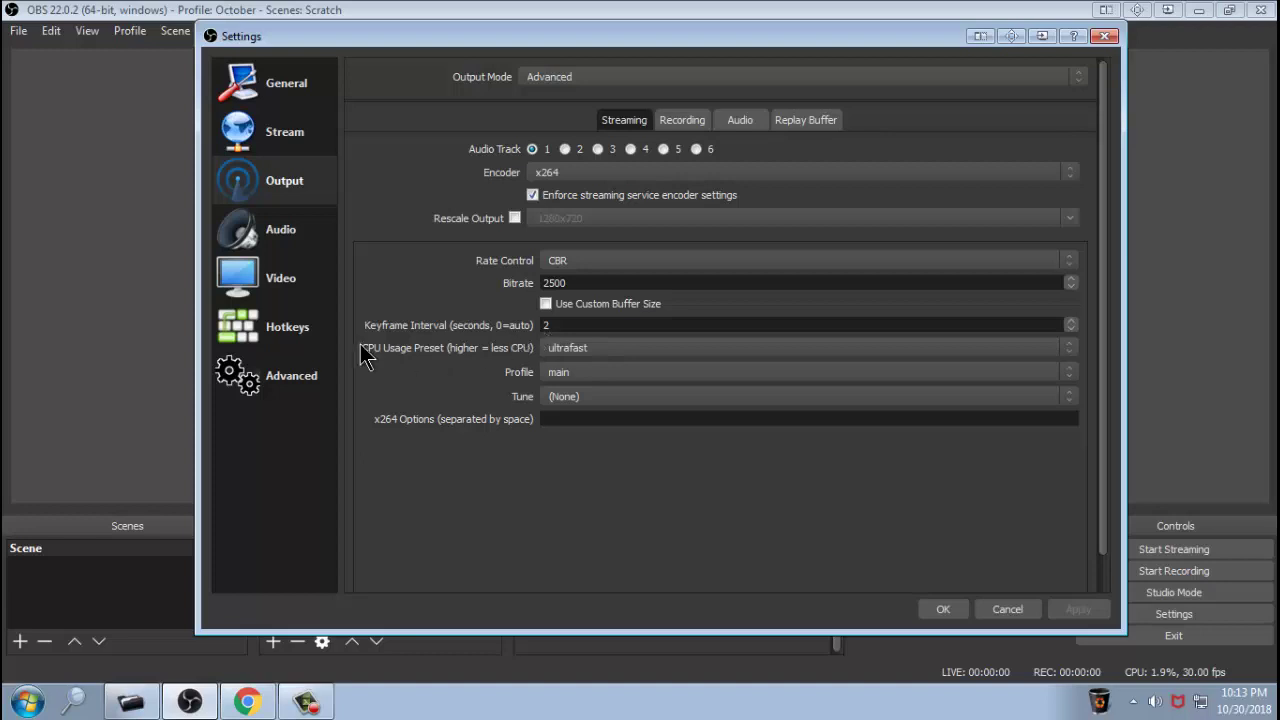
{"action": "left_click", "coordinate": [1069, 347]}
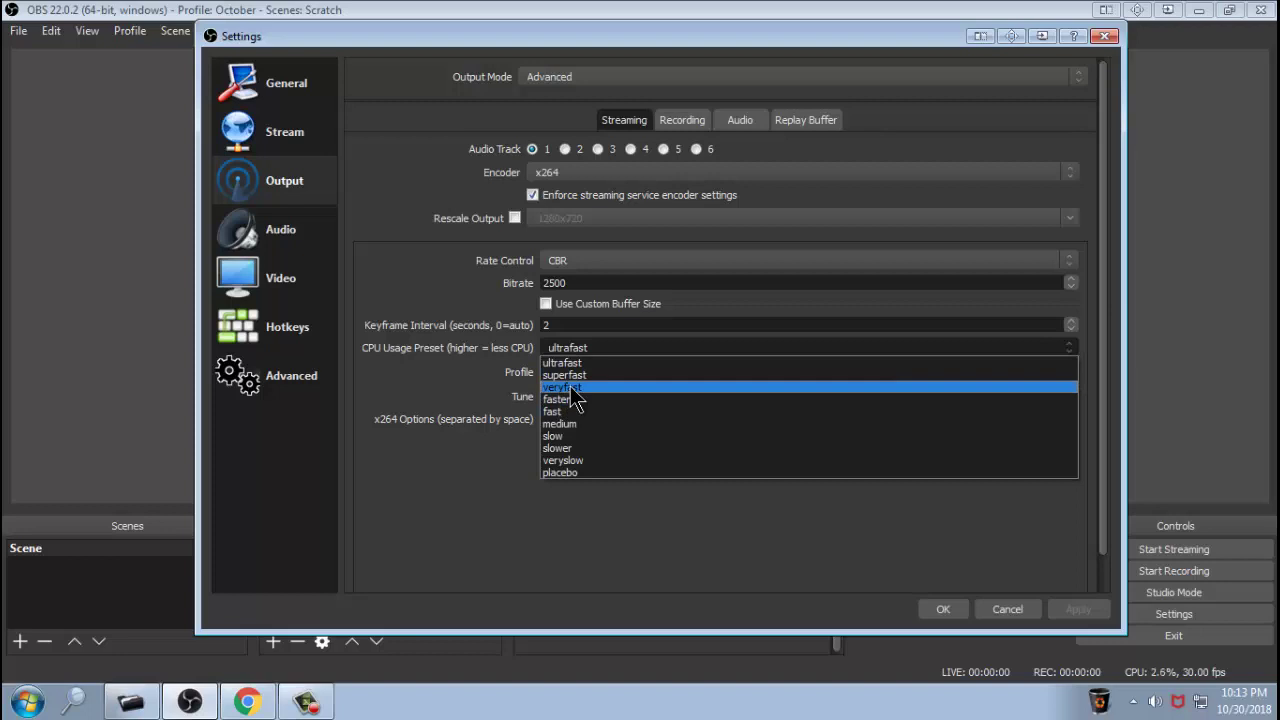
{"action": "left_click", "coordinate": [571, 364]}
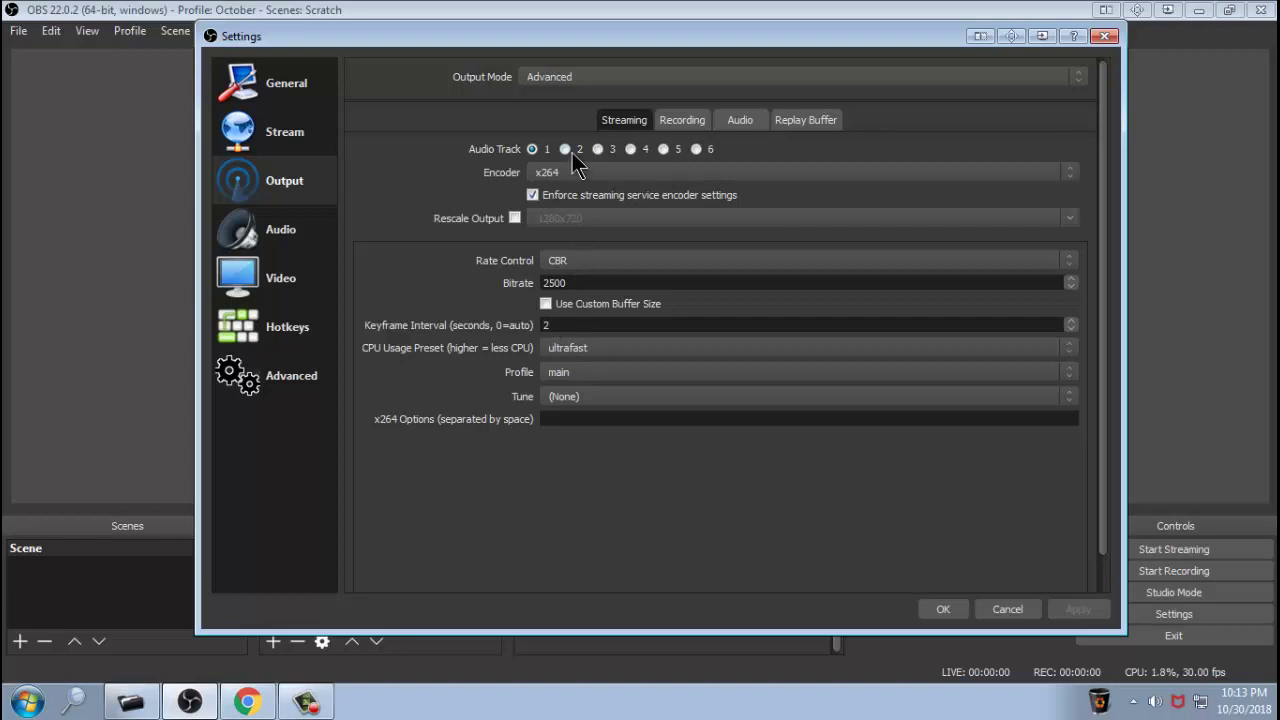
{"action": "left_click", "coordinate": [690, 122]}
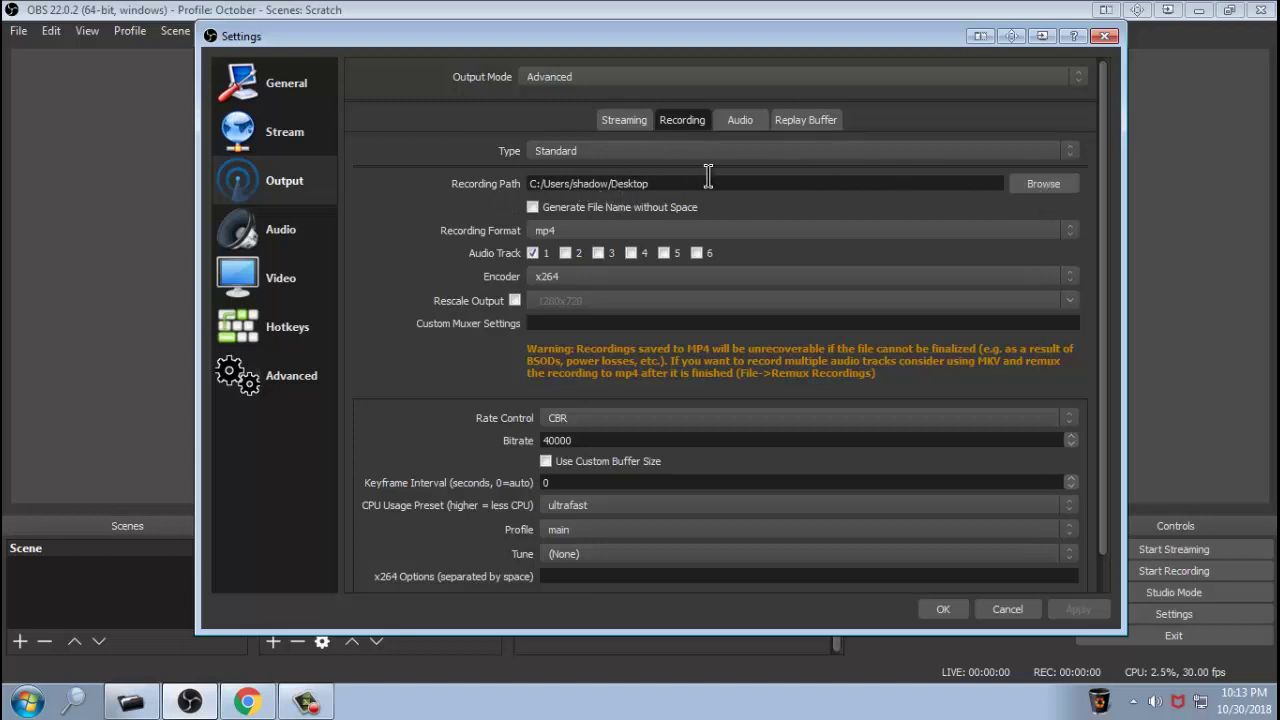
{"action": "left_click", "coordinate": [1076, 153]}
{"action": "left_click", "coordinate": [1071, 157]}
{"action": "scroll", "coordinate": [733, 502], "scroll_direction": "down", "scroll_amount": 1}
{"action": "scroll", "coordinate": [730, 503], "scroll_direction": "up", "scroll_amount": 1}
{"action": "left_click_drag", "start_coordinate": [1106, 429], "coordinate": [1104, 473]}
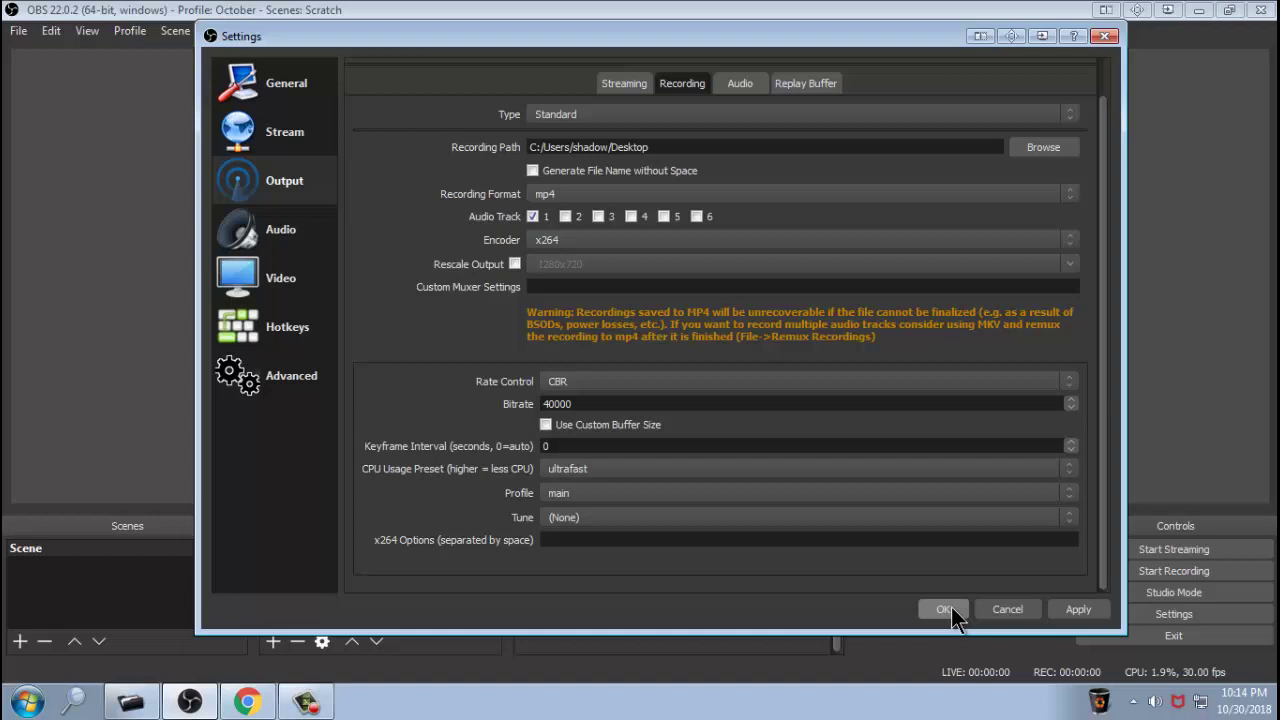
- Make Microphone (Samson C01U) the Mic/Auxiliary audio device and apply the change
{"action": "left_click", "coordinate": [276, 238]}
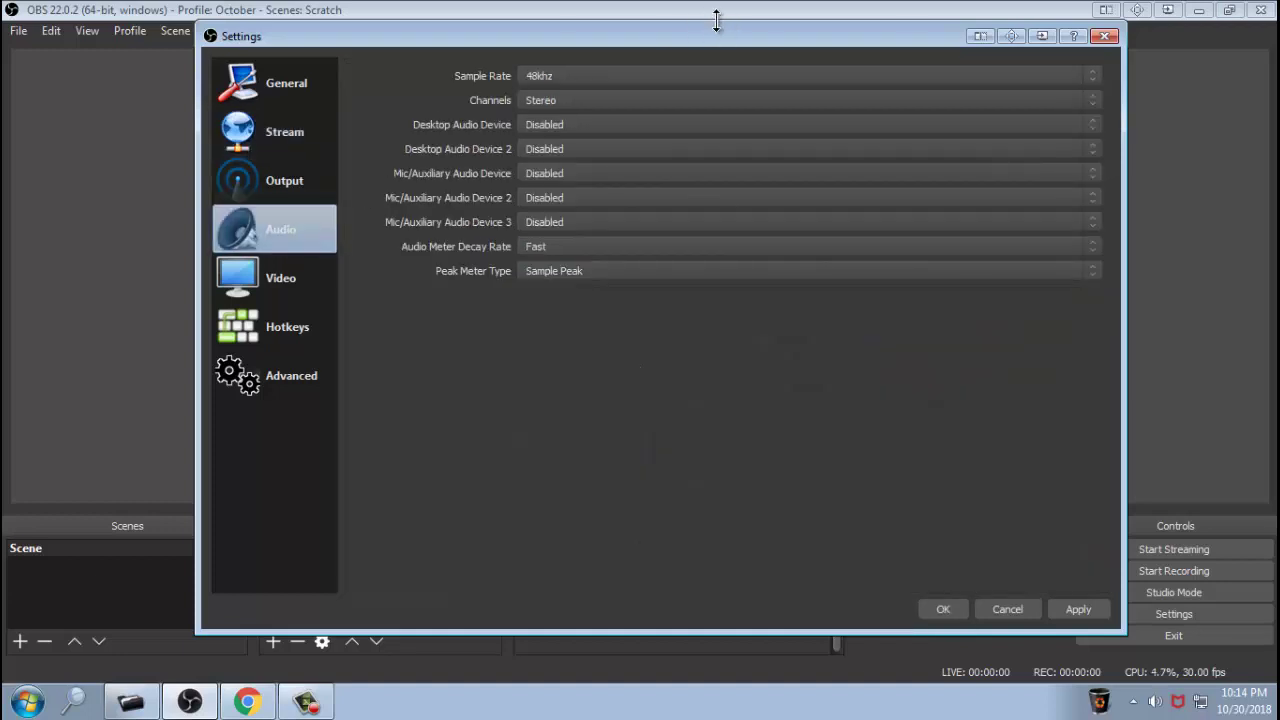
{"action": "left_click_drag", "start_coordinate": [716, 20], "coordinate": [616, 55]}
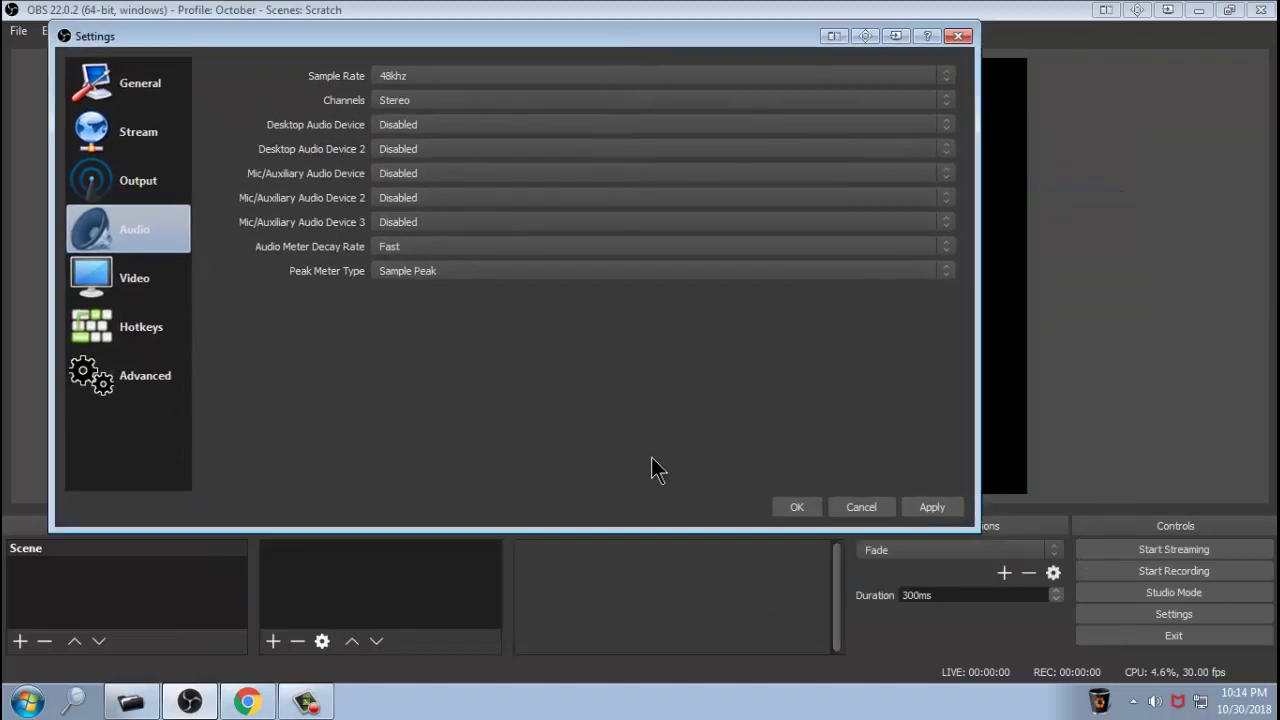
{"action": "left_click_drag", "start_coordinate": [760, 37], "coordinate": [438, 20]}
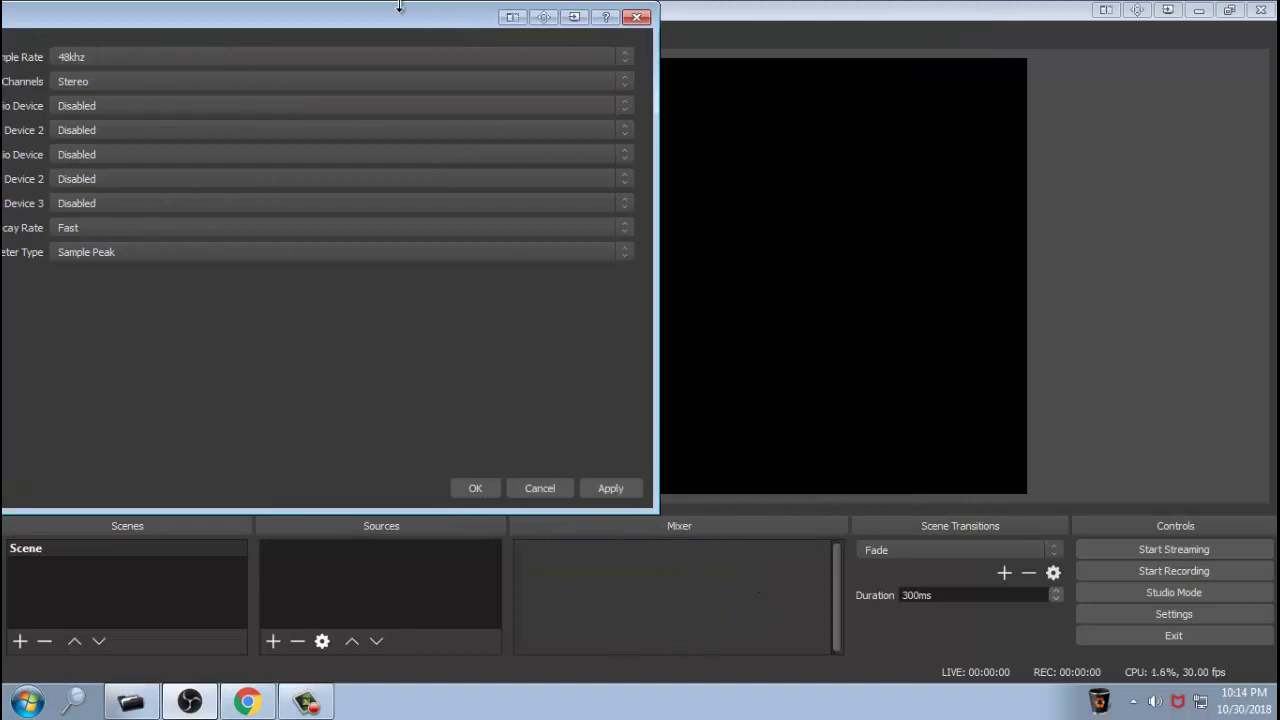
{"action": "left_click_drag", "start_coordinate": [380, 20], "coordinate": [837, 40]}
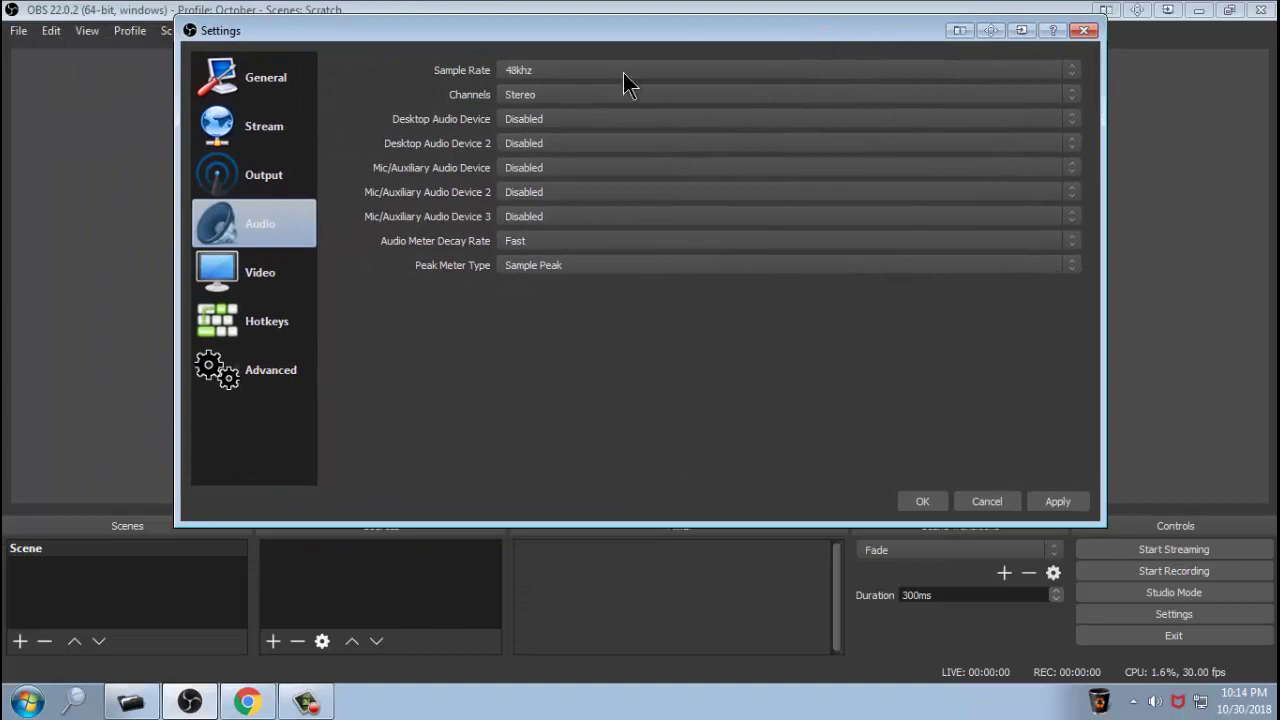
{"action": "left_click", "coordinate": [519, 177]}
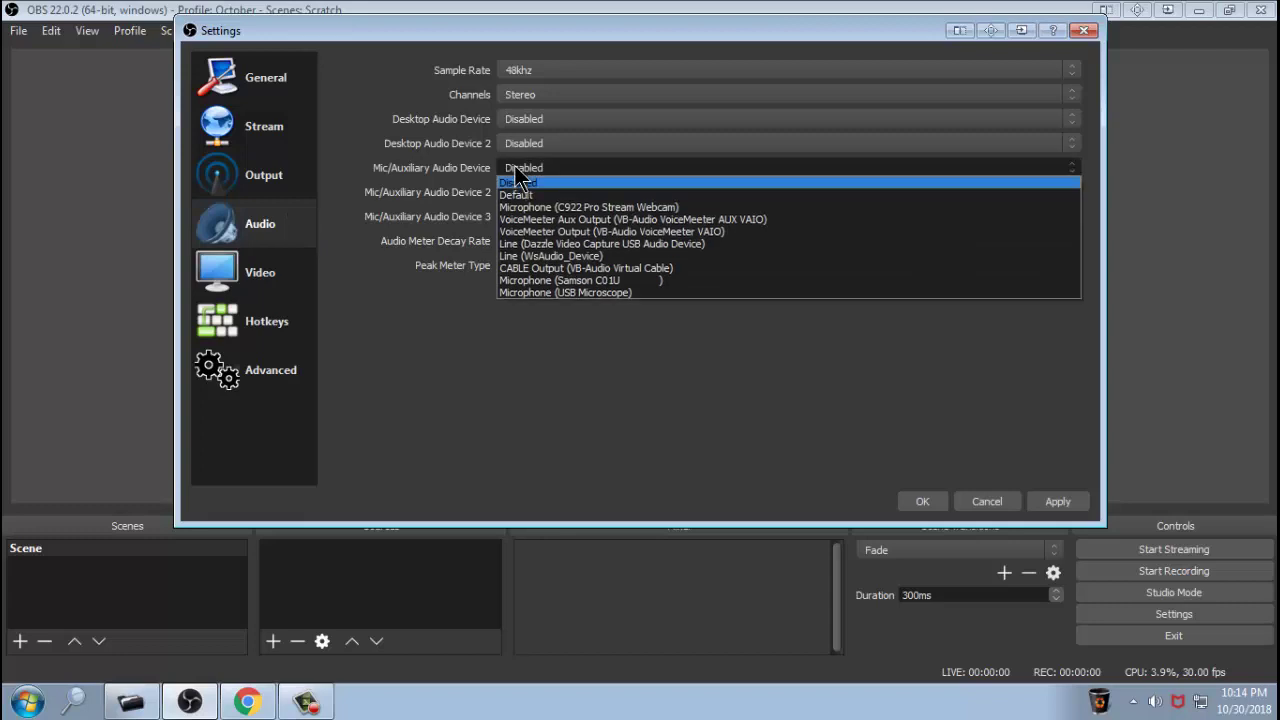
{"action": "left_click", "coordinate": [550, 281]}
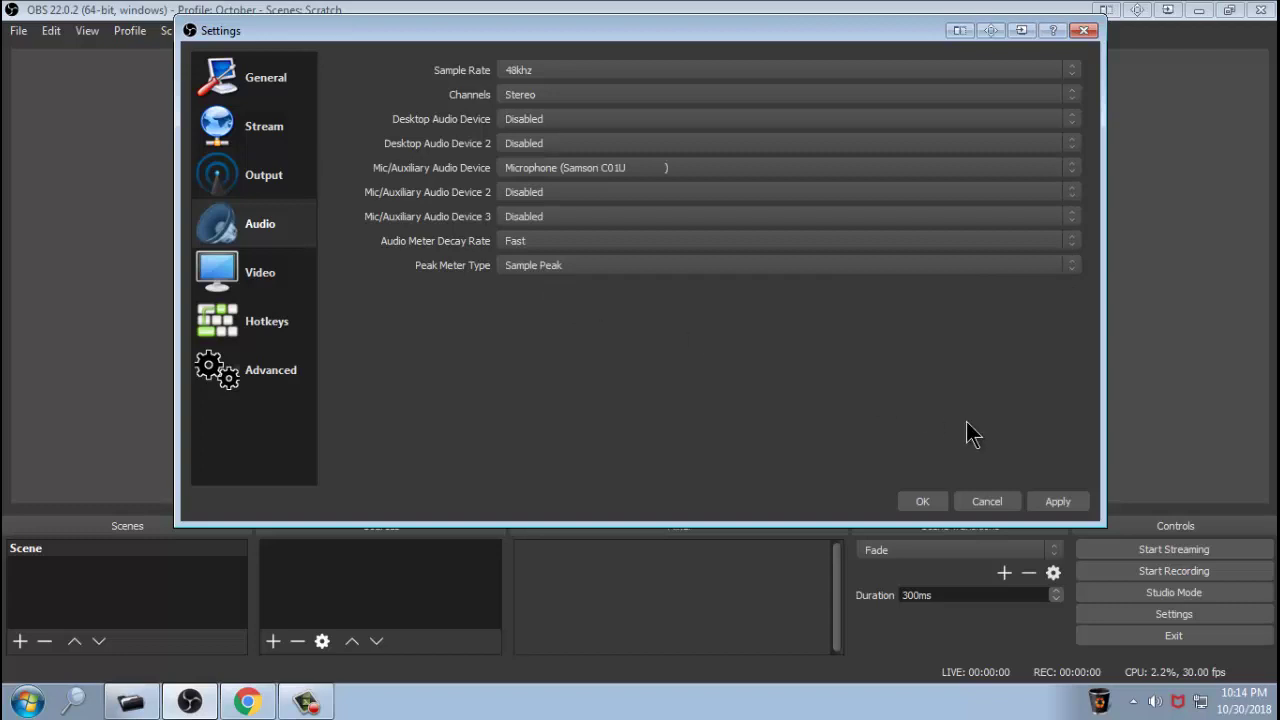
{"action": "left_click", "coordinate": [1062, 503]}
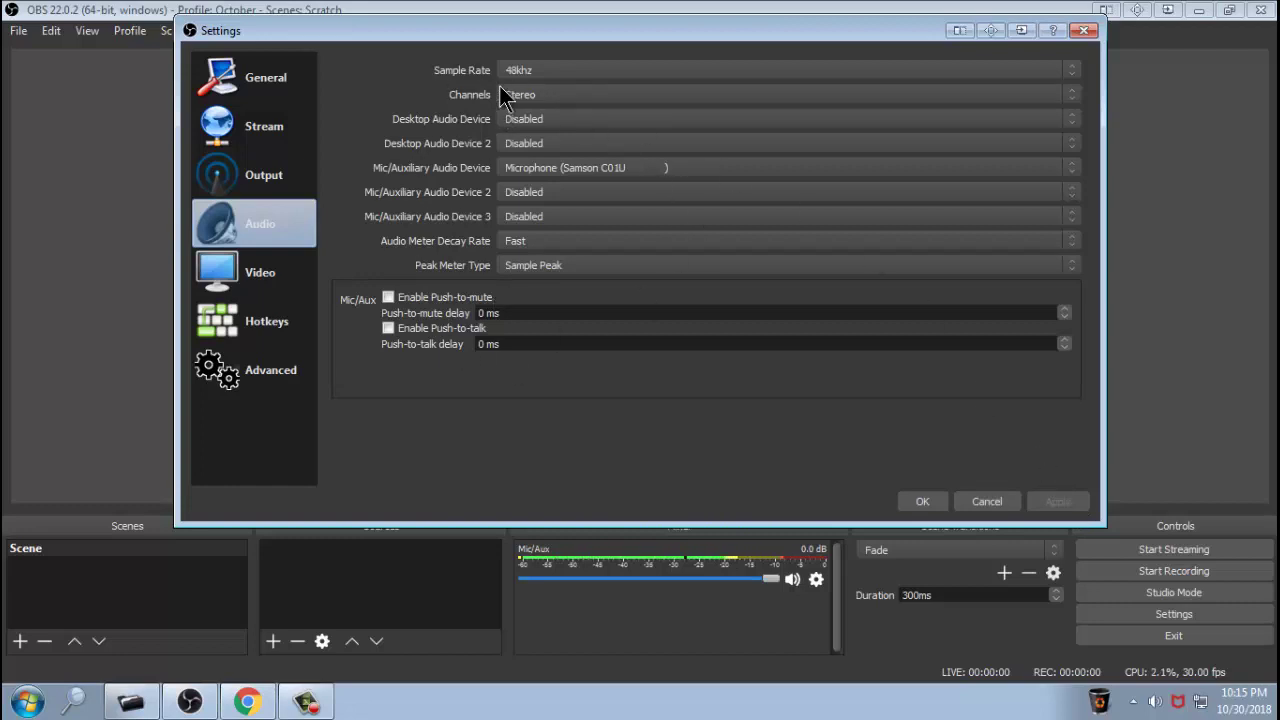
{"action": "left_click", "coordinate": [245, 270]}
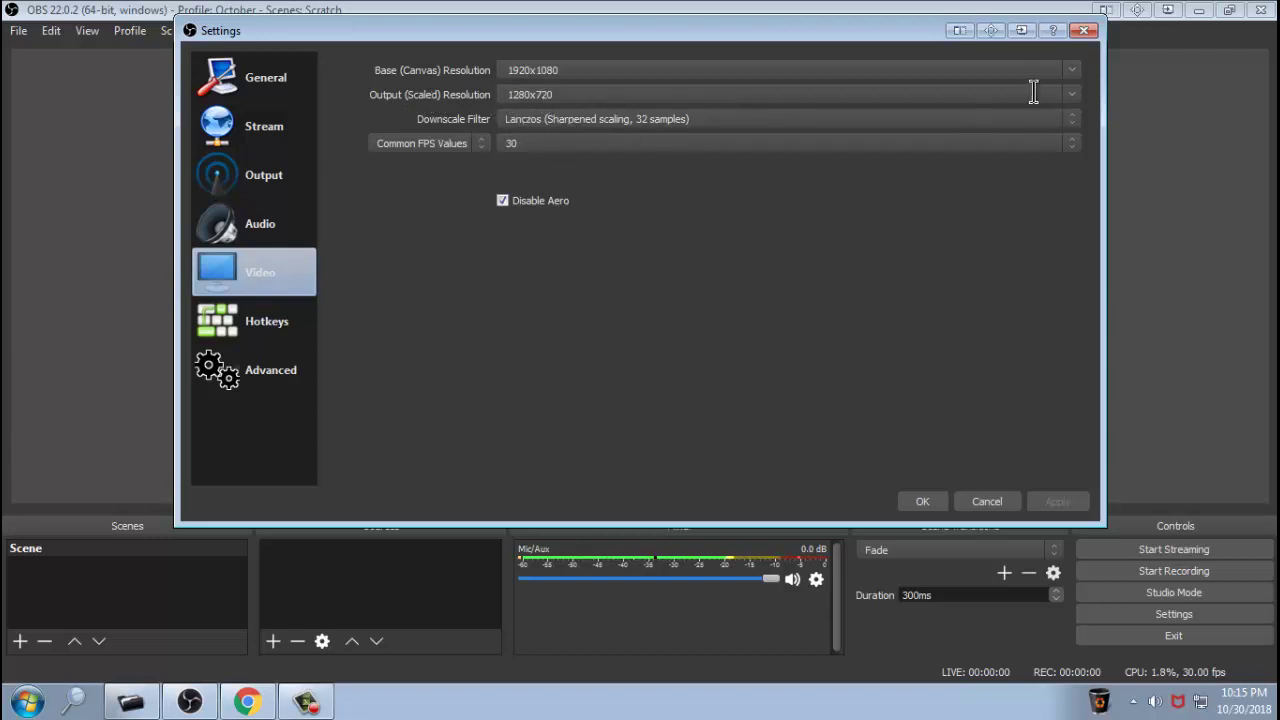
{"action": "left_click", "coordinate": [1069, 101]}
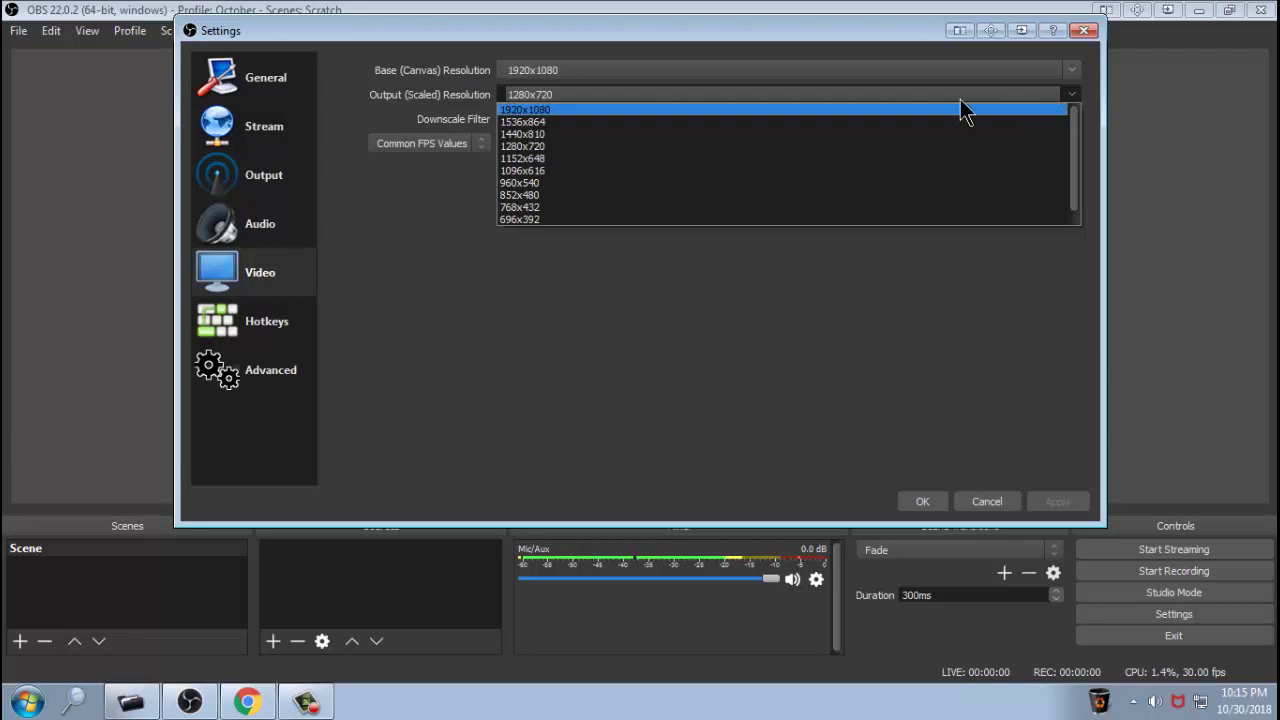
{"action": "left_click", "coordinate": [513, 148]}
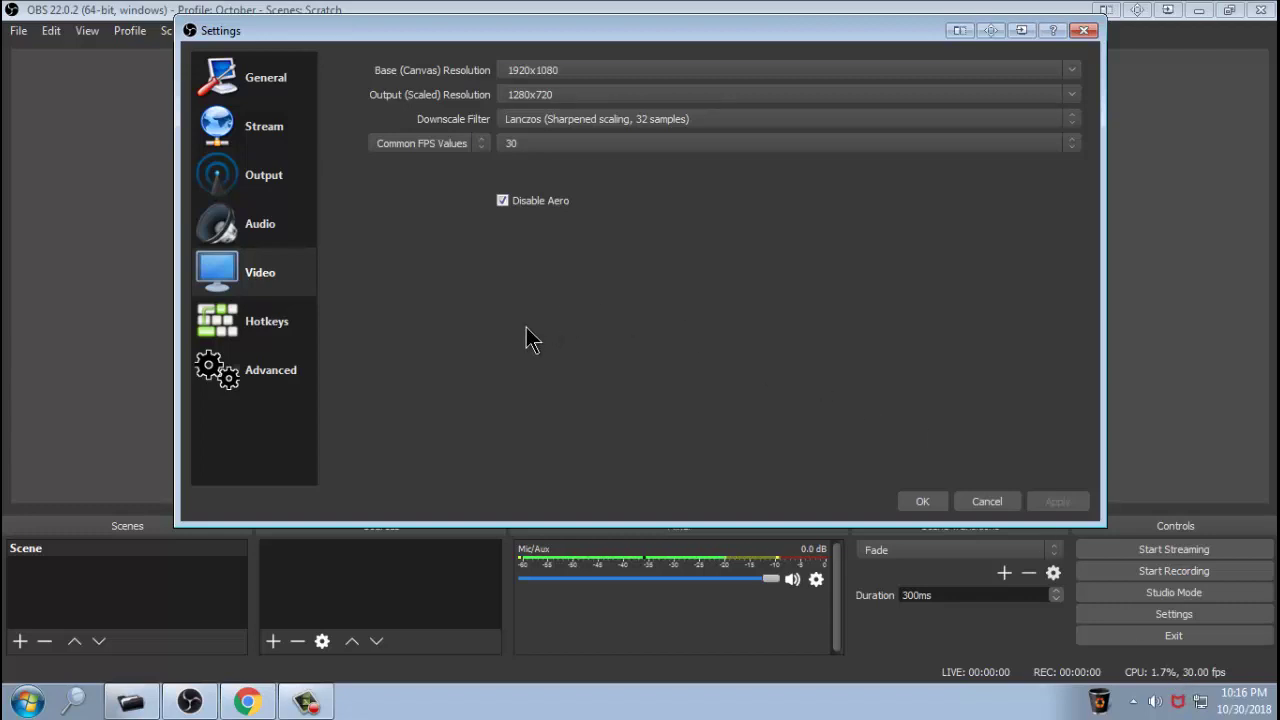
- Keep Process Priority at Above Normal in Advanced settings, then close Settings with OK
{"action": "left_click", "coordinate": [248, 330]}
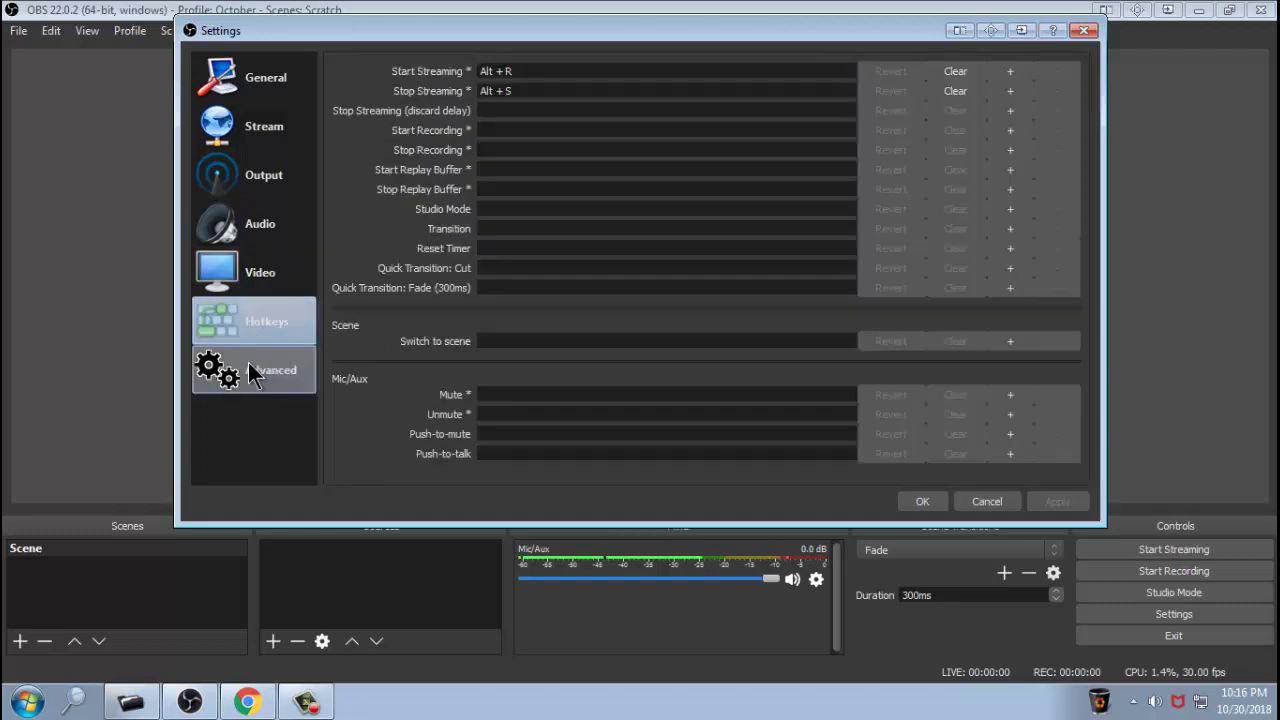
{"action": "left_click", "coordinate": [248, 364]}
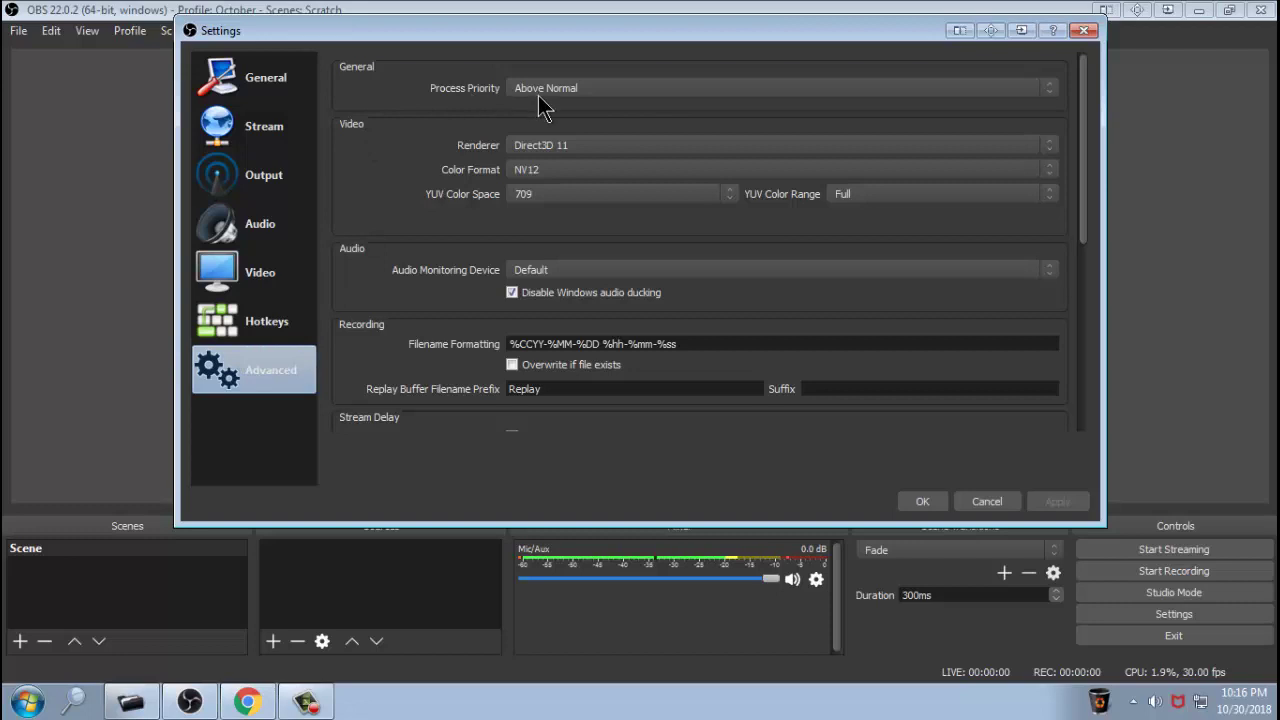
{"action": "left_click", "coordinate": [1049, 90]}
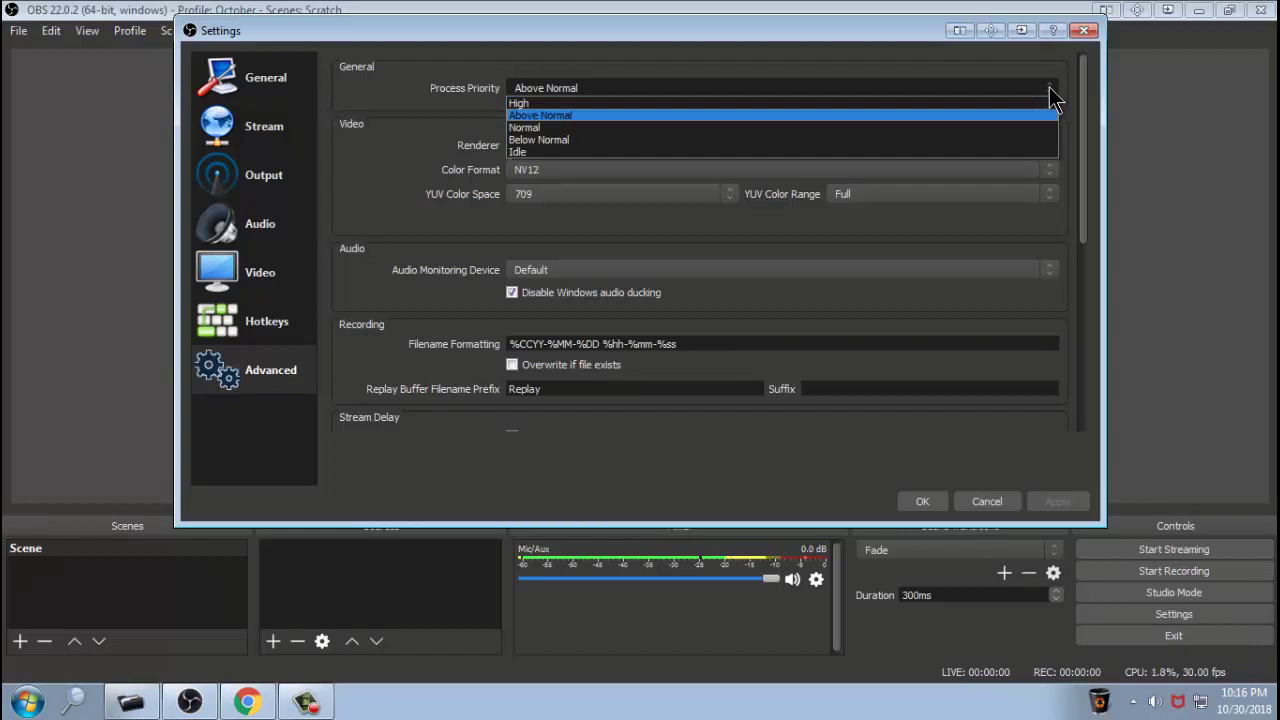
{"action": "left_click", "coordinate": [548, 117]}
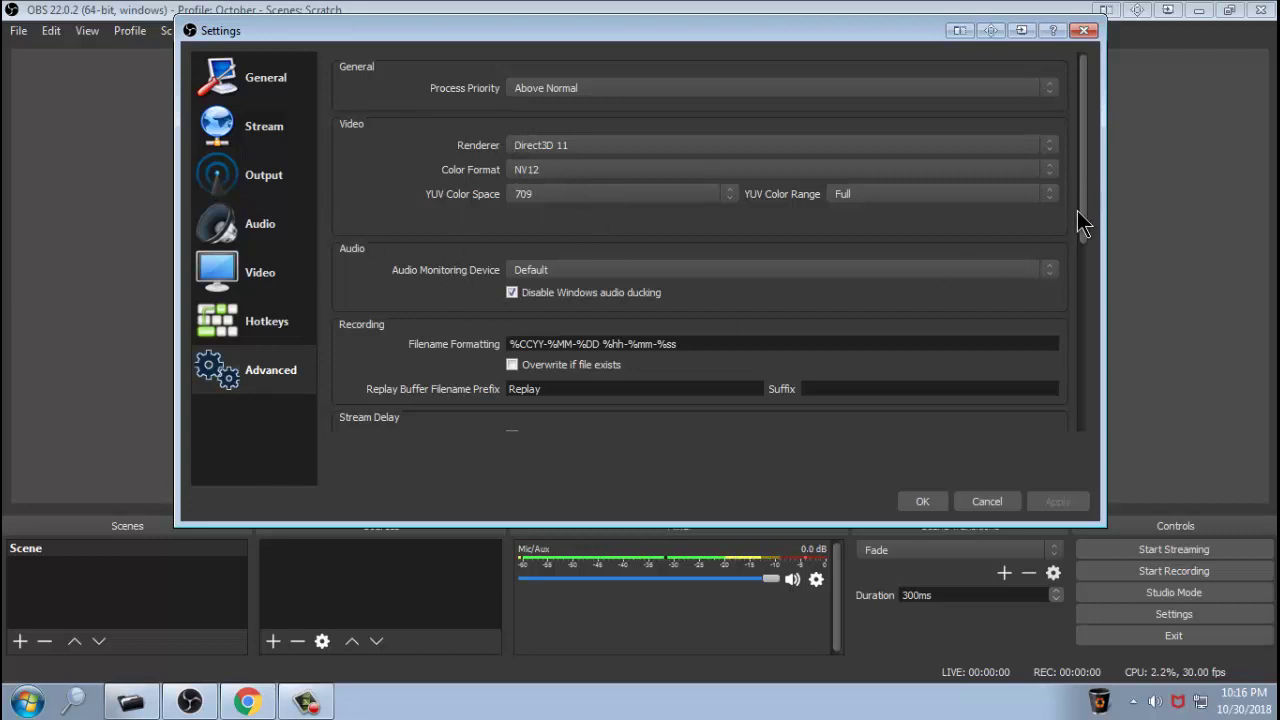
{"action": "left_click_drag", "start_coordinate": [1079, 211], "coordinate": [1084, 380]}
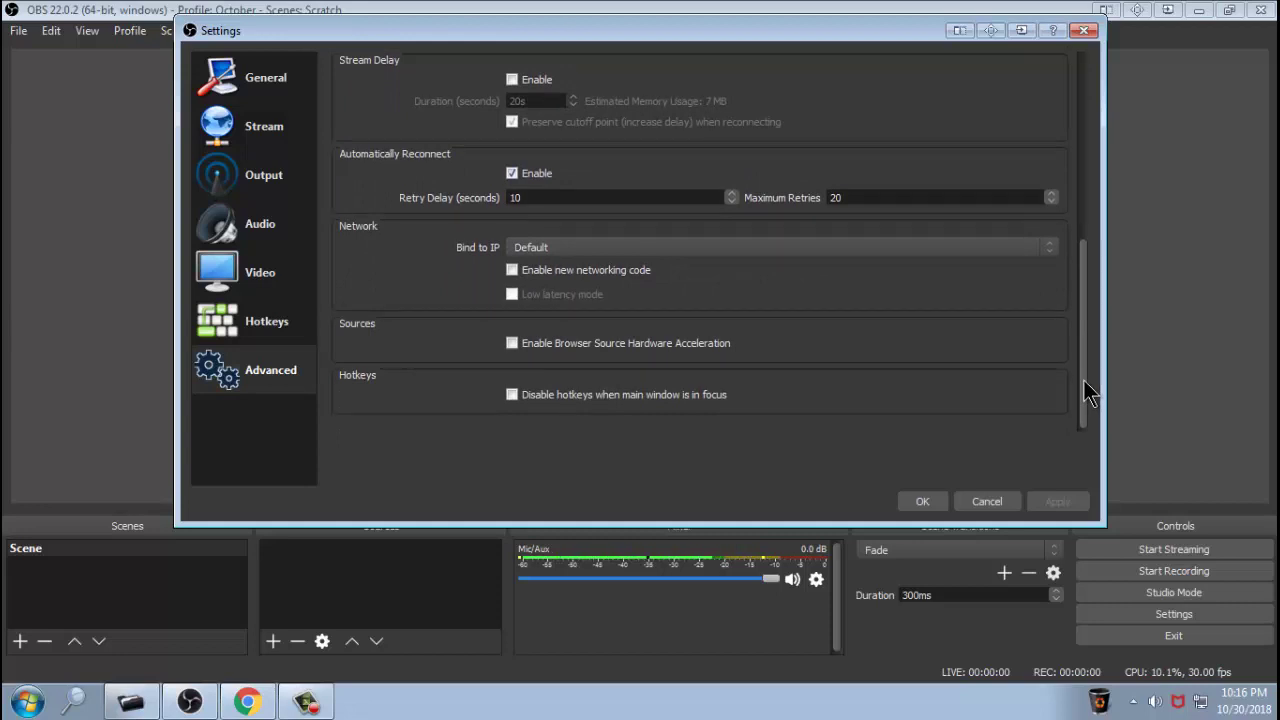
{"action": "left_click_drag", "start_coordinate": [1084, 382], "coordinate": [1086, 175]}
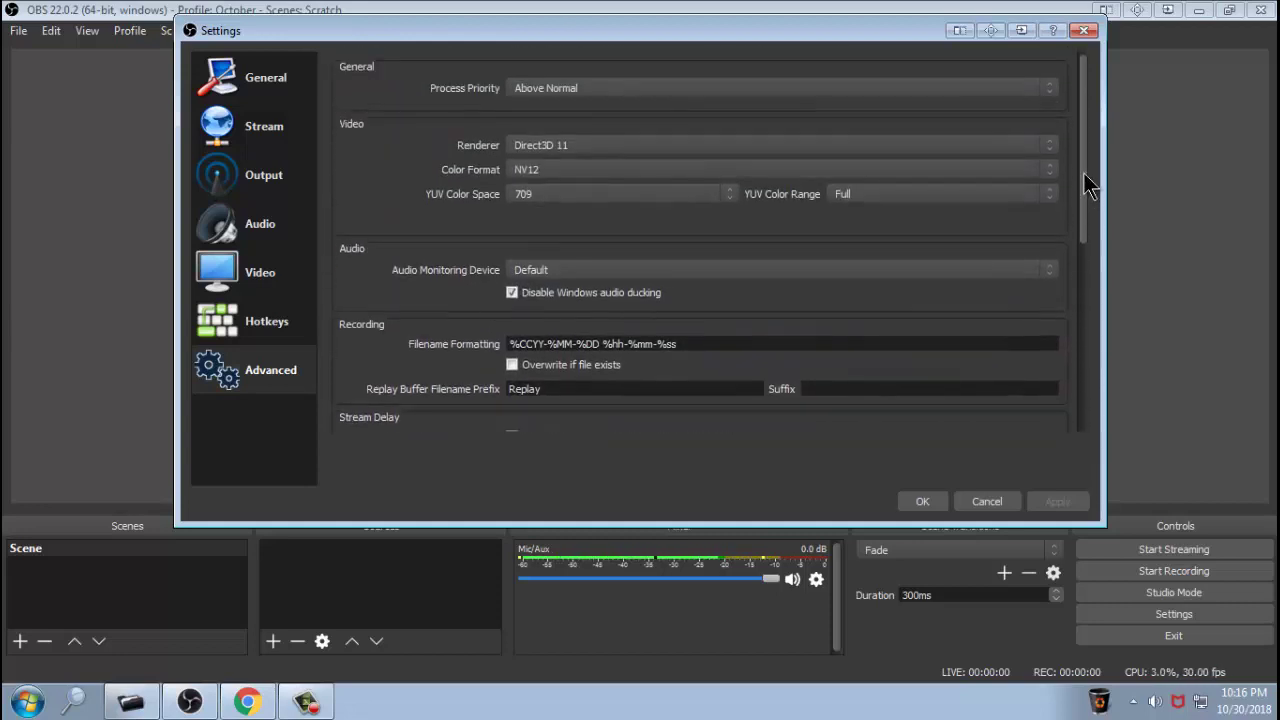
{"action": "left_click", "coordinate": [912, 503]}
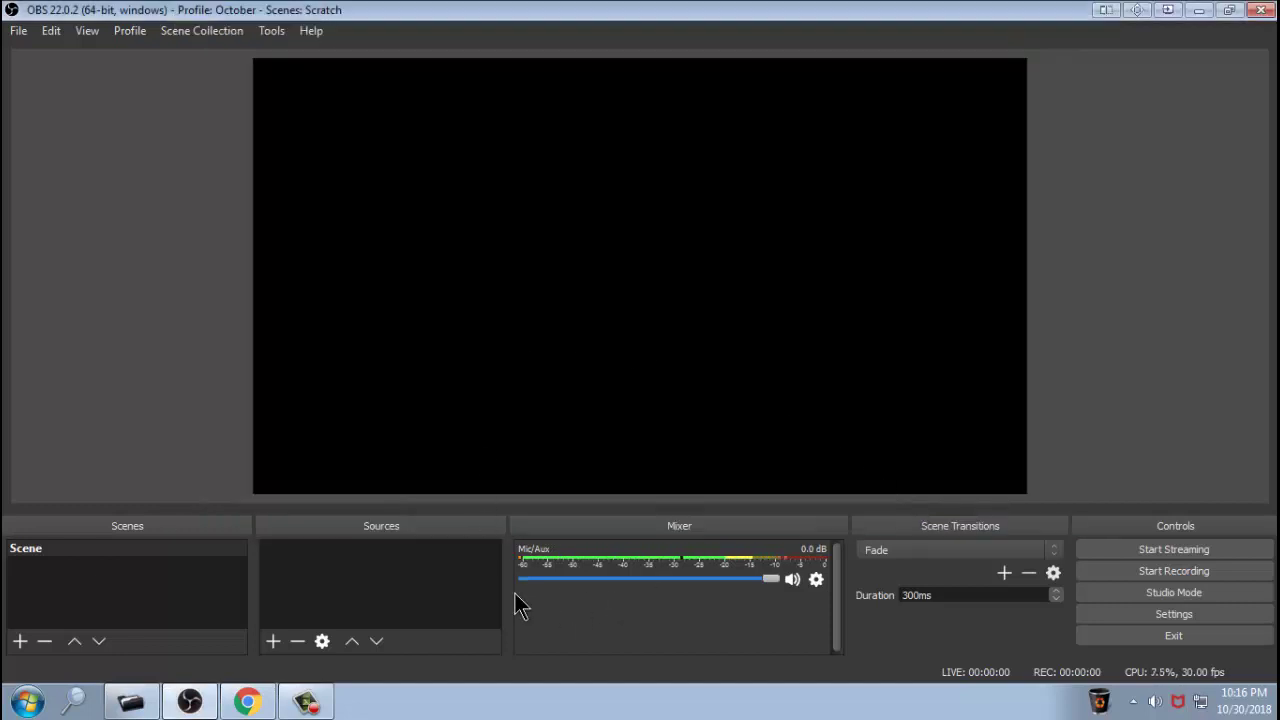